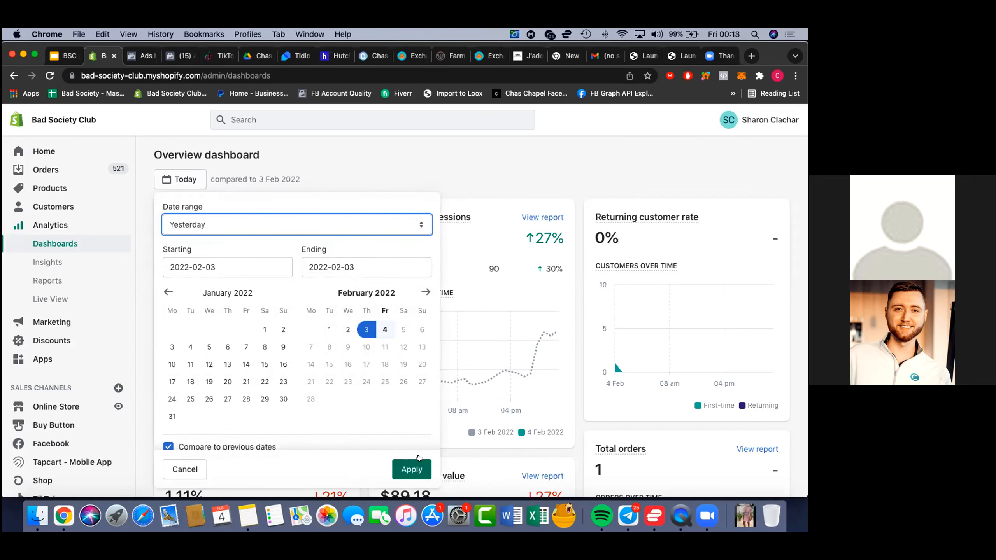
# Apply the Yesterday date range to the overview dashboard and review its sales, sessions, orders and conversion funnel
pyautogui.click(414, 467)
pyautogui.scroll(-5, 132, 291)
pyautogui.scroll(1, 132, 291)
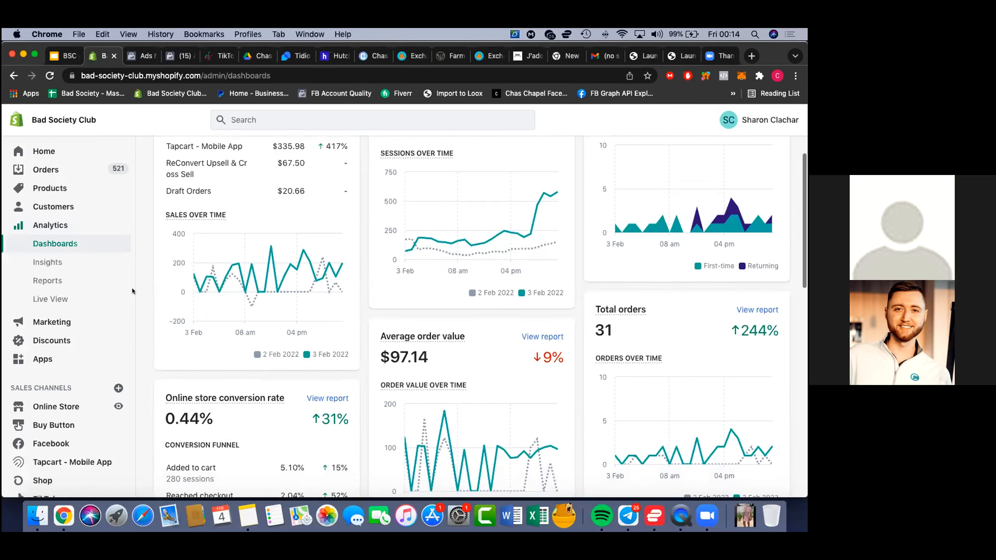
pyautogui.scroll(4, 133, 290)
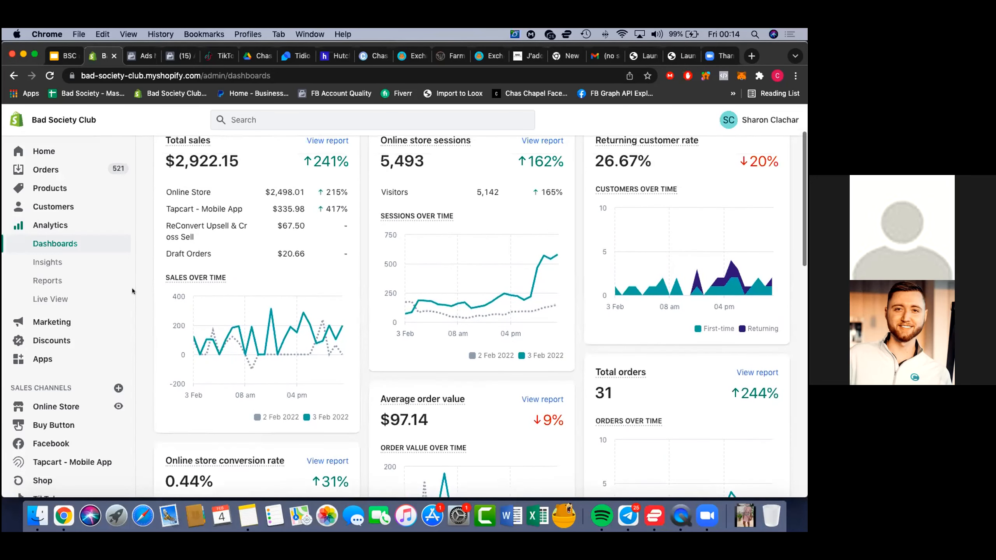
pyautogui.scroll(1, 132, 290)
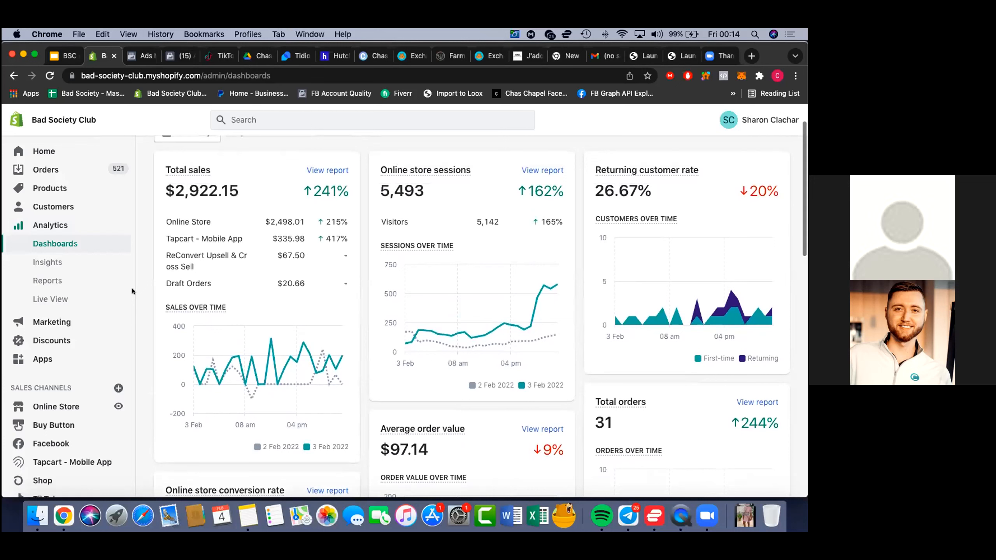
pyautogui.scroll(-10, 133, 290)
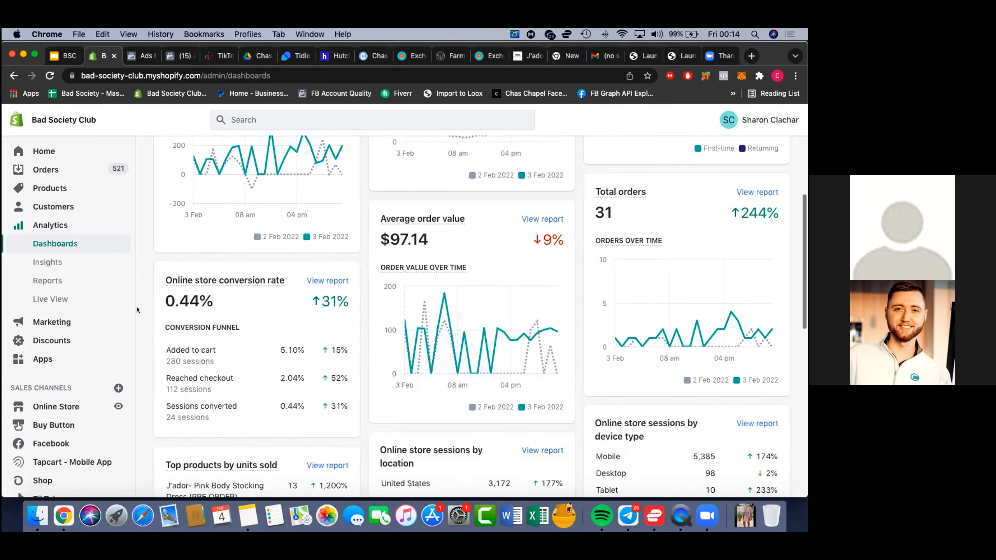
pyautogui.scroll(1, 137, 310)
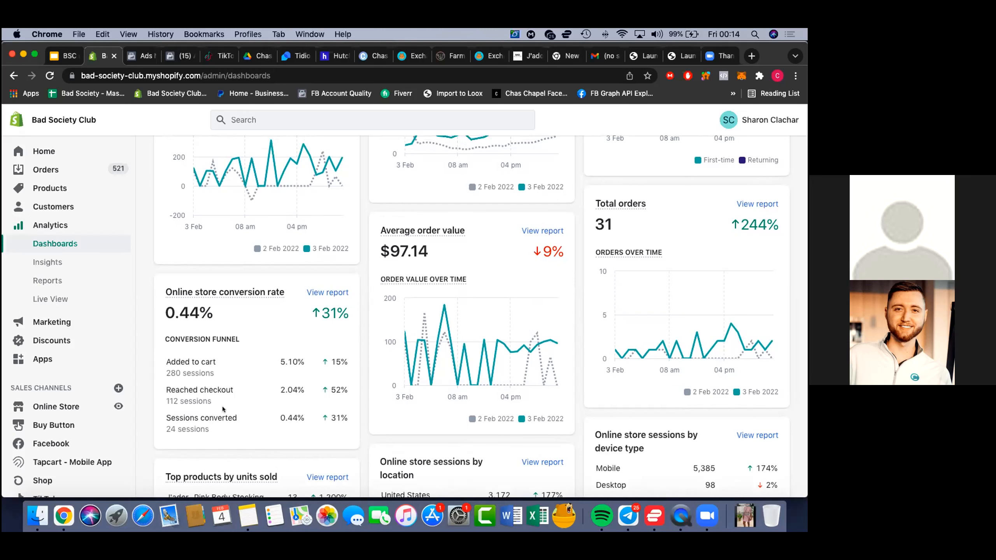
pyautogui.scroll(1, 337, 293)
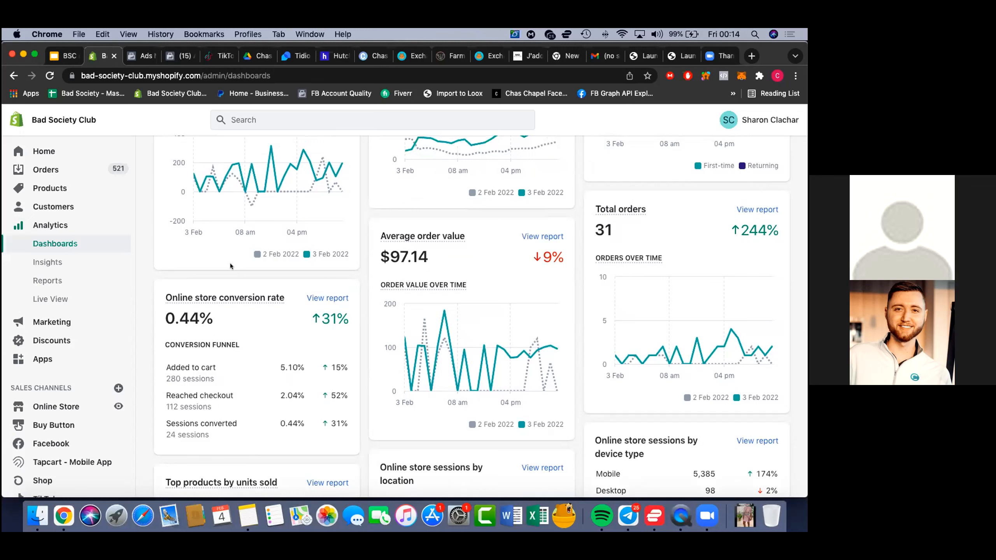
# Switch to Ads Manager, refresh the campaign table and set its date range to Yesterday
pyautogui.click(142, 59)
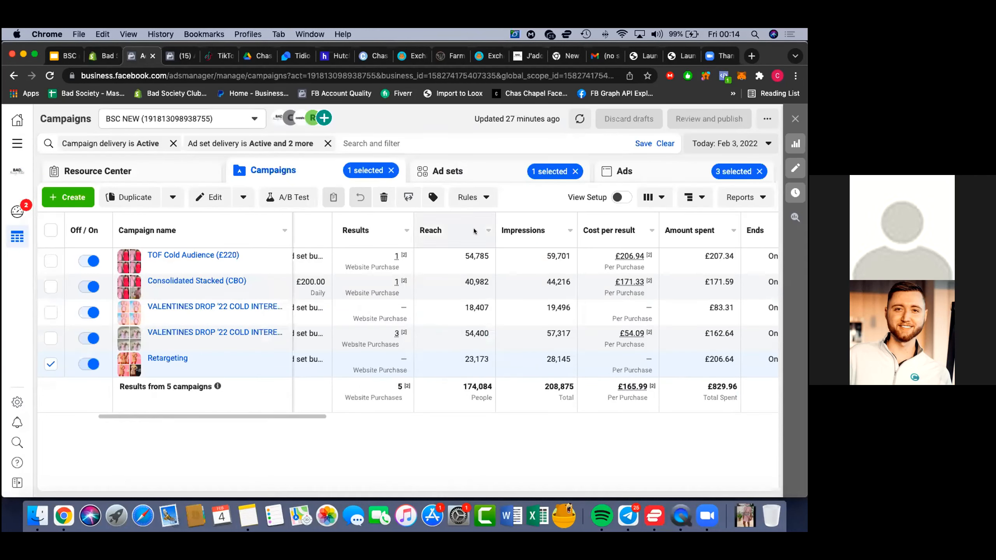
pyautogui.click(580, 119)
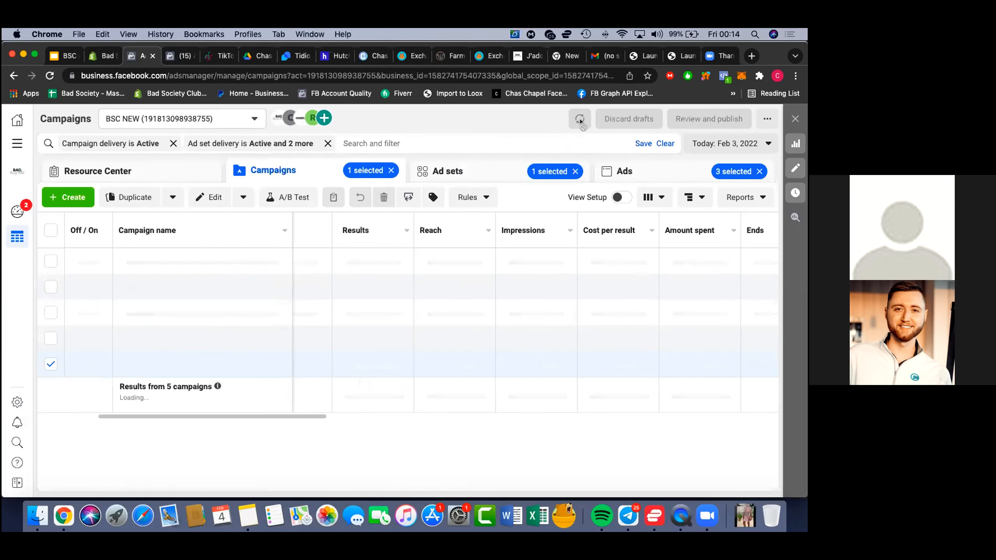
pyautogui.click(697, 144)
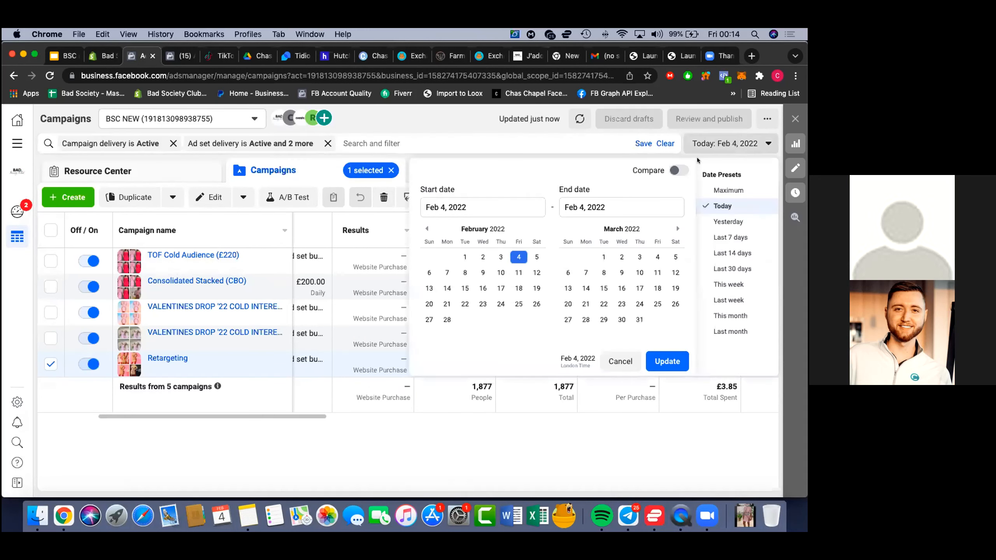
pyautogui.click(710, 220)
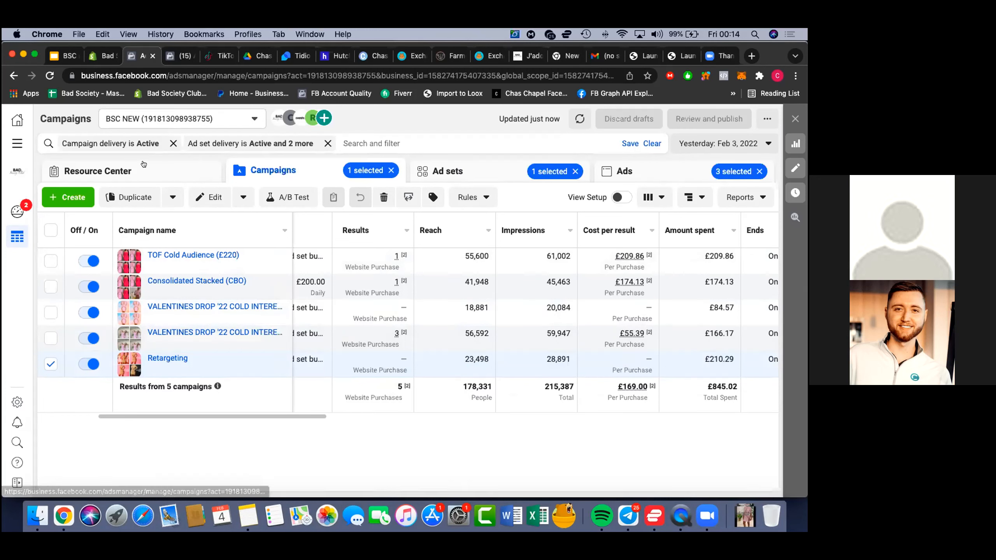
# Switch to the Ads Manager Audiences page and open Events Manager for the business from there
pyautogui.click(167, 58)
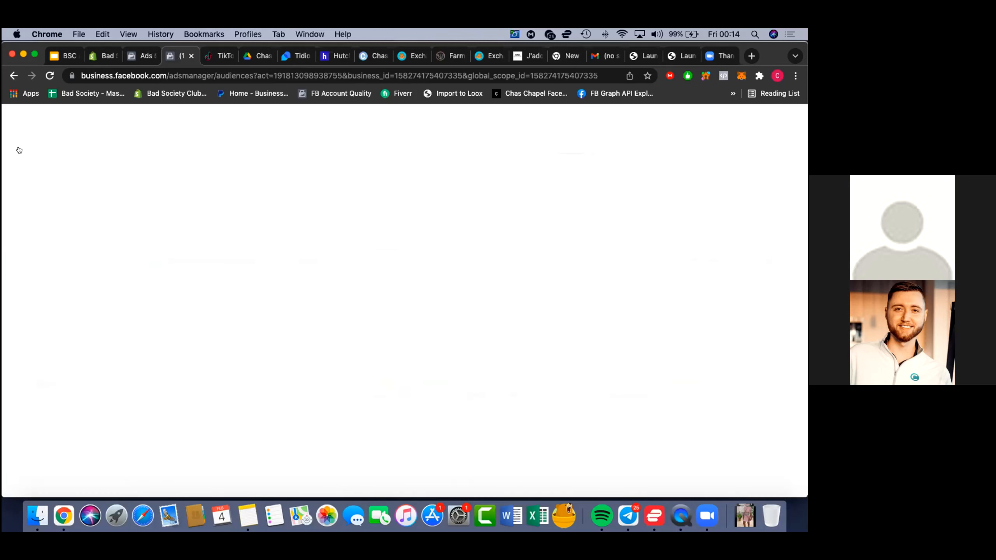
pyautogui.click(14, 145)
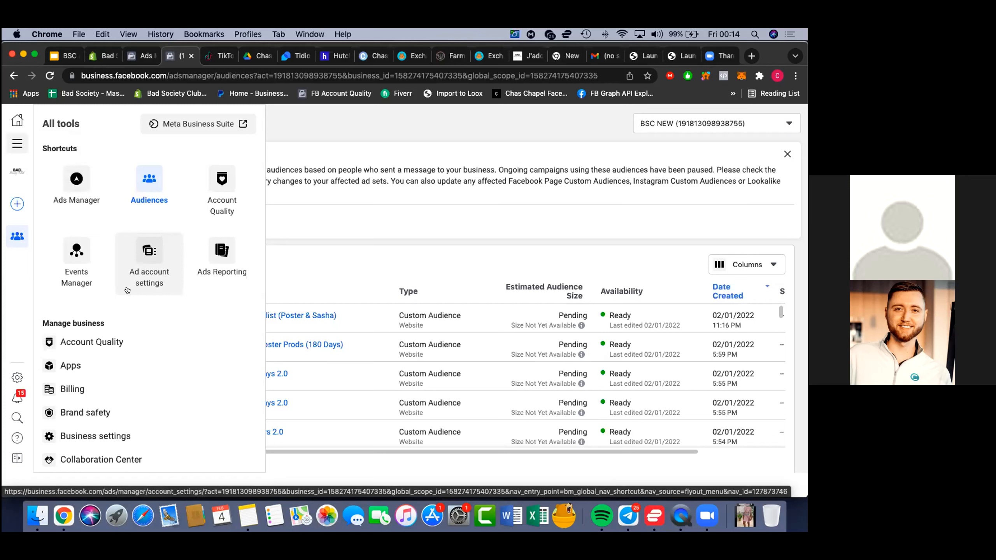
pyautogui.scroll(-2, 103, 386)
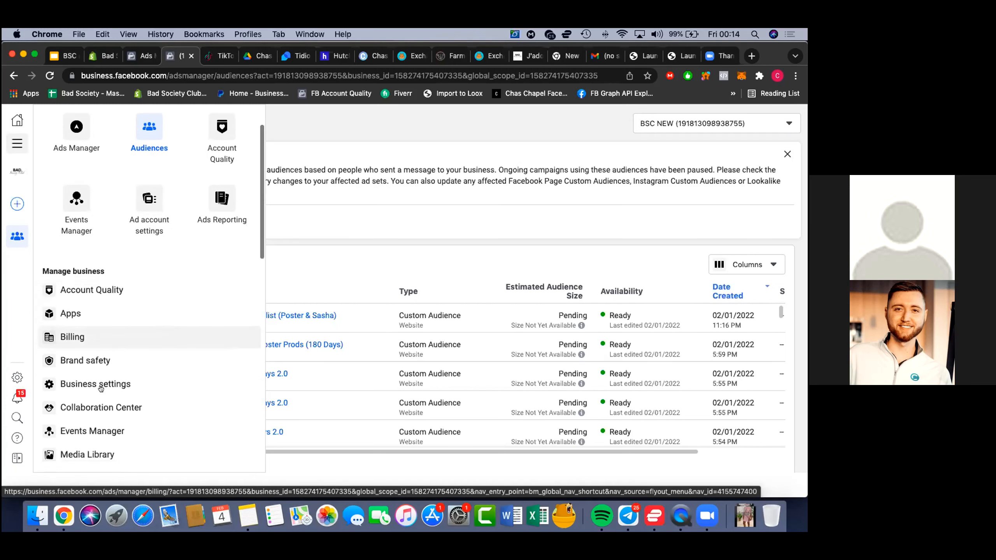
pyautogui.scroll(-2, 101, 389)
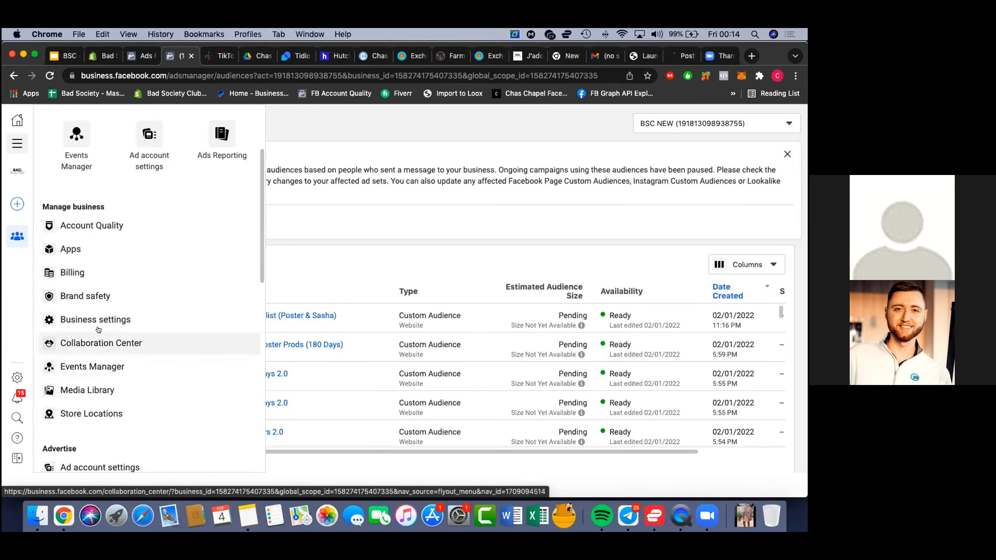
pyautogui.click(101, 360)
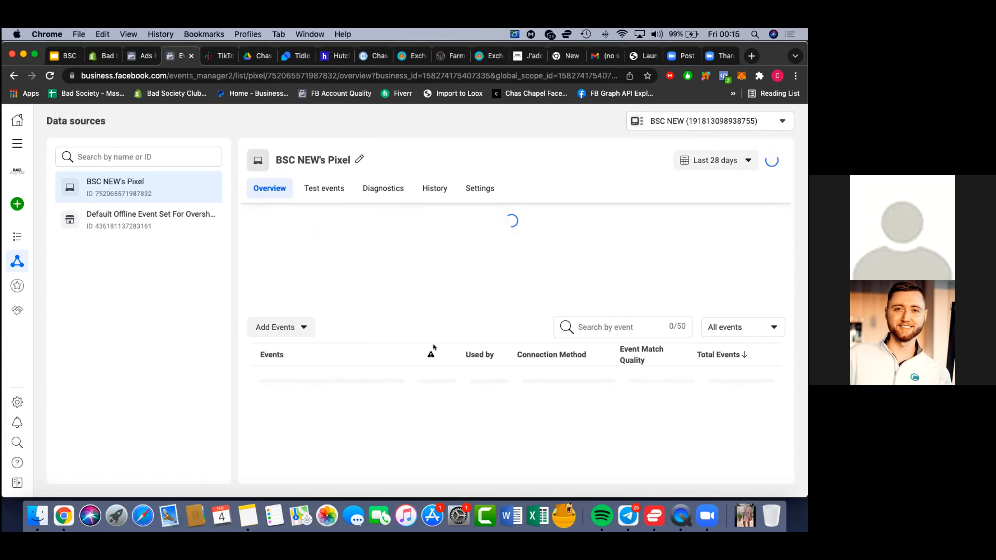
# Open the details of the Purchase event for BSC NEW's Pixel, examine its Data Freshness and close the details
pyautogui.scroll(-4, 437, 380)
pyautogui.scroll(-2, 437, 380)
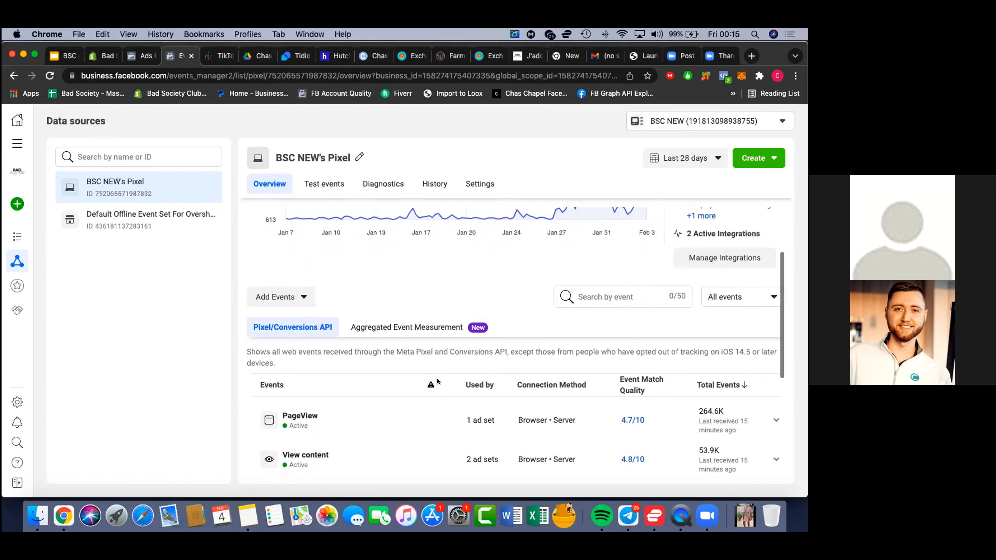
pyautogui.scroll(-3, 437, 380)
pyautogui.scroll(-4, 437, 379)
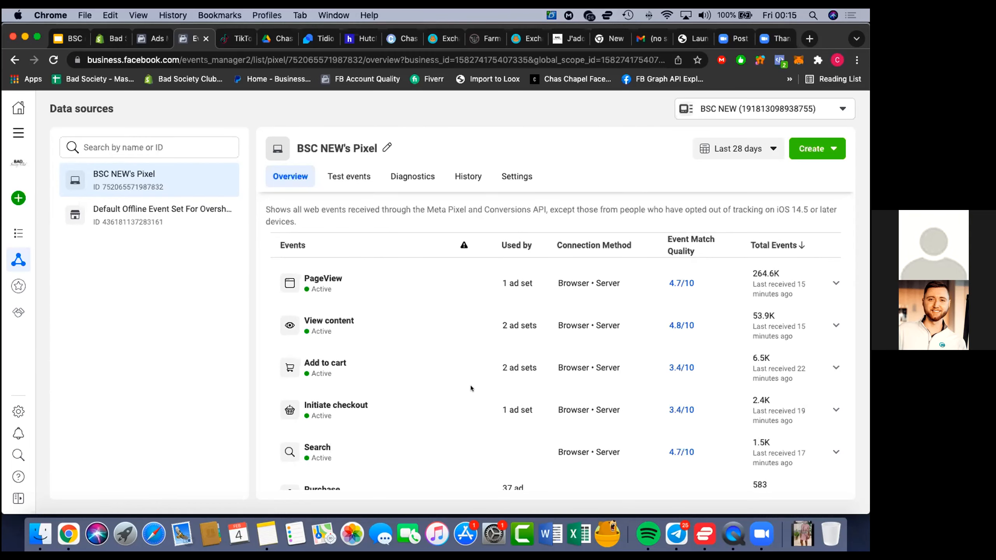
pyautogui.scroll(-2, 470, 385)
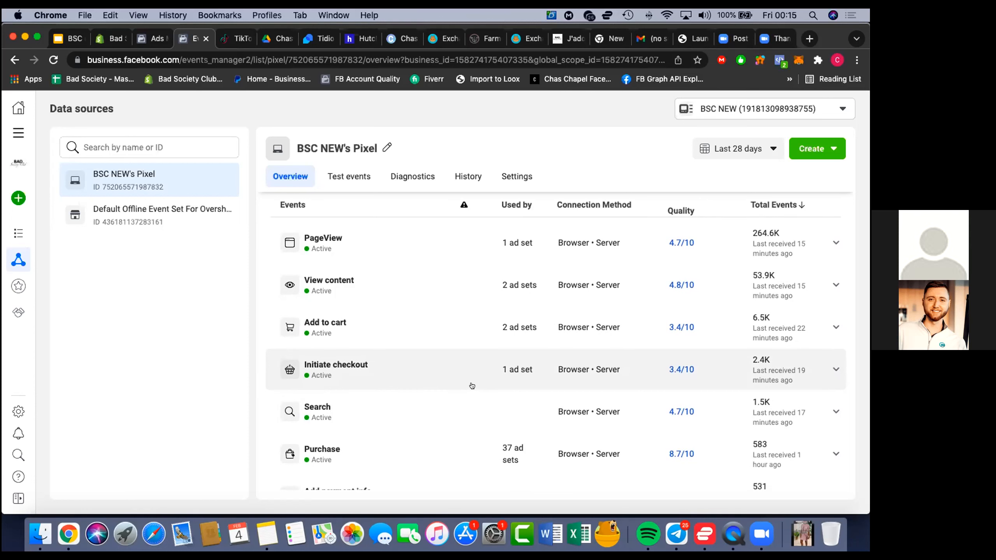
pyautogui.scroll(-1, 384, 366)
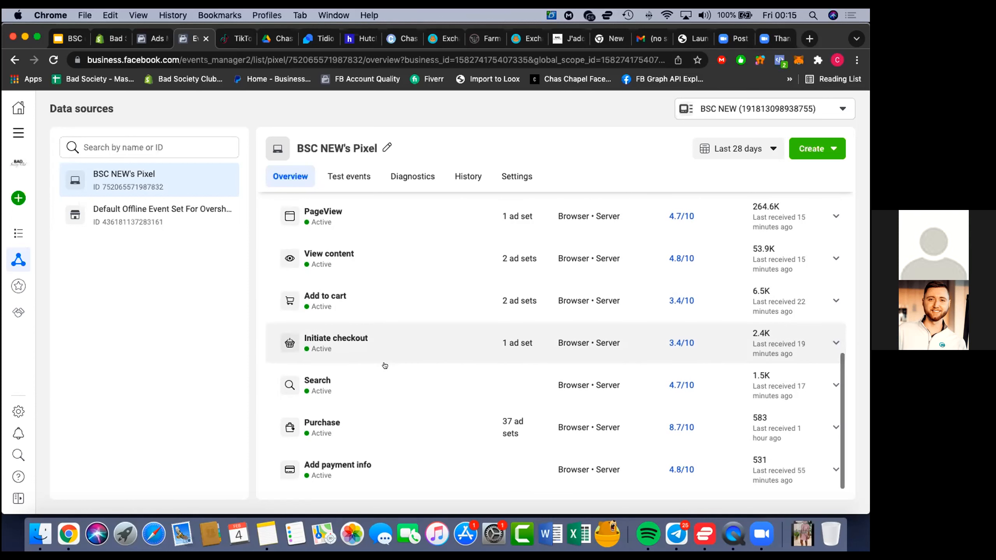
pyautogui.click(377, 430)
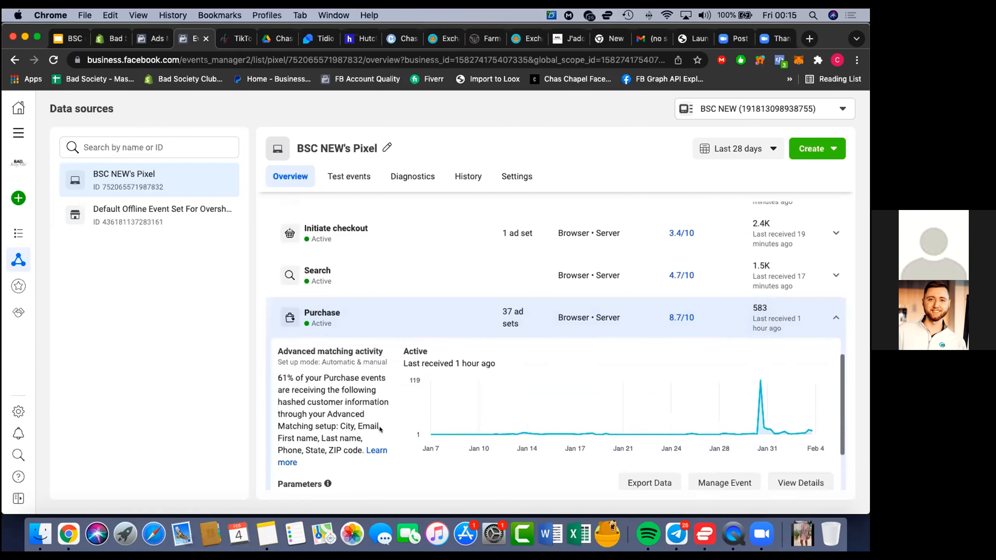
pyautogui.scroll(-2, 379, 429)
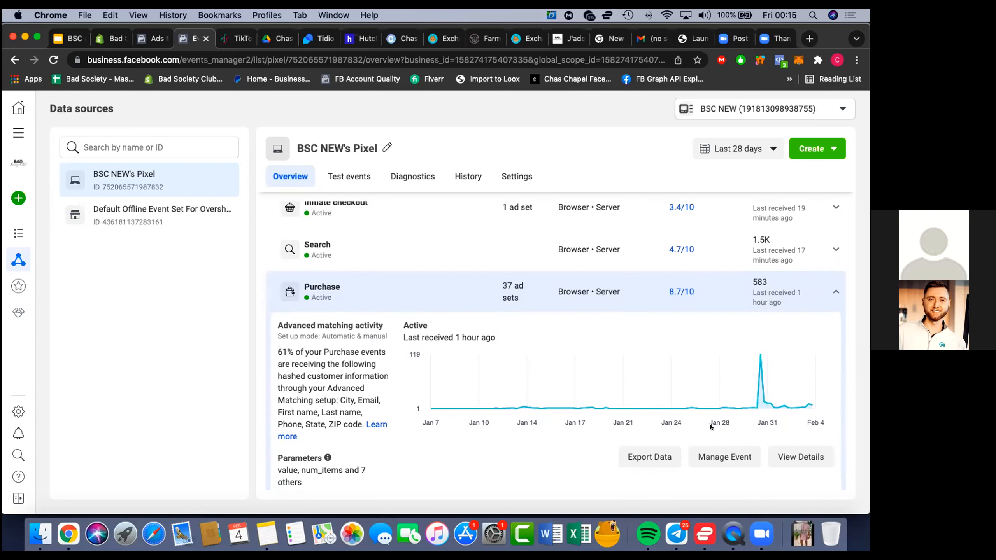
pyautogui.click(778, 449)
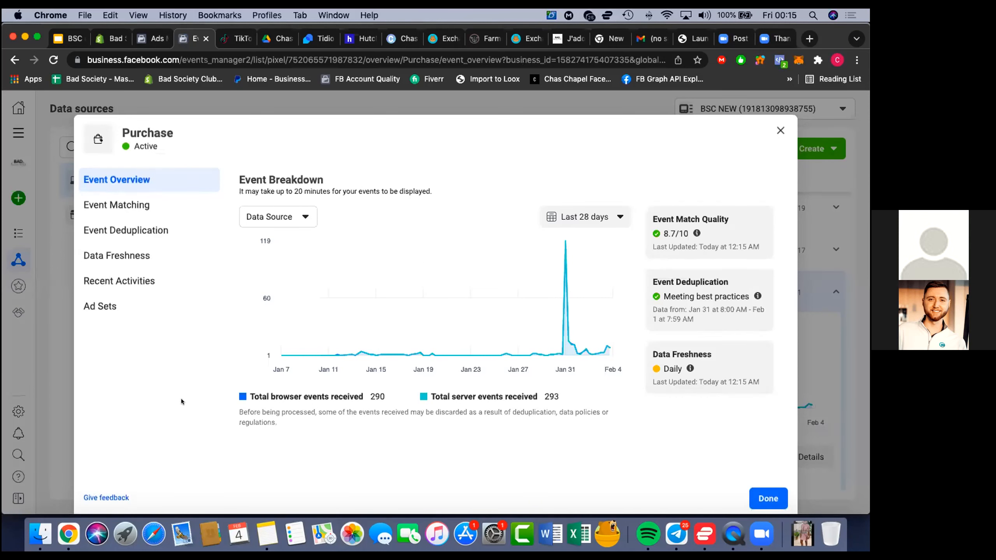
pyautogui.click(135, 255)
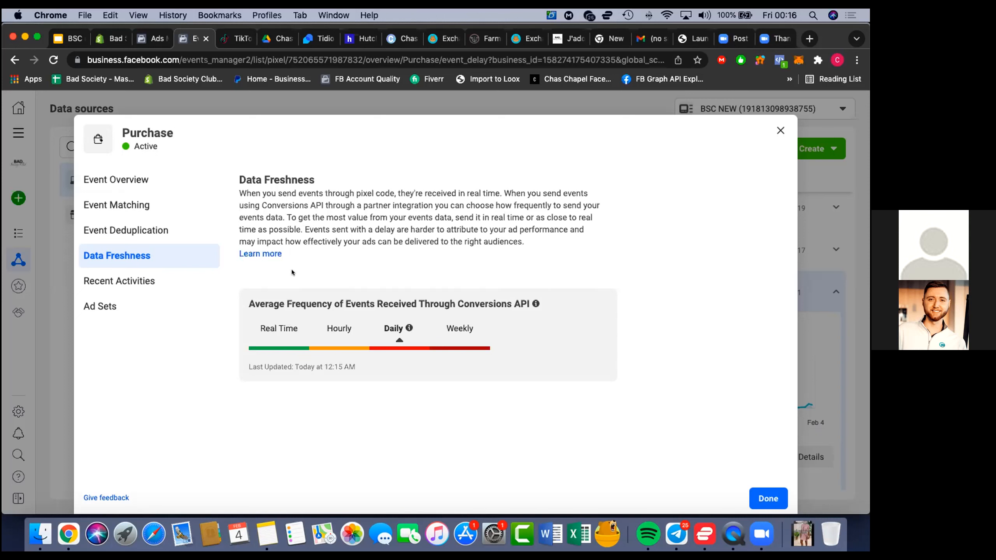
pyautogui.click(765, 497)
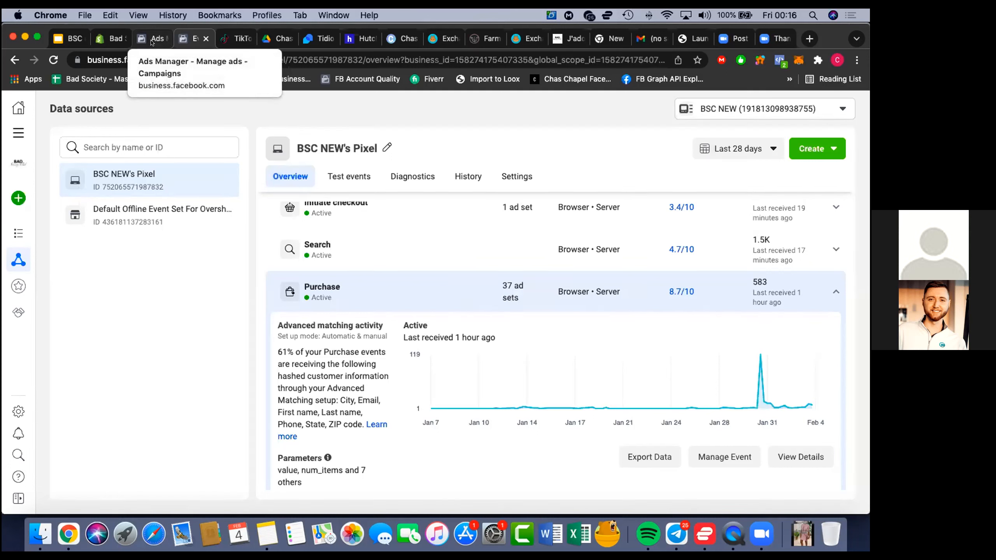
# Return to the Shopify dashboard and review the total sales breakdown by channel
pyautogui.click(112, 38)
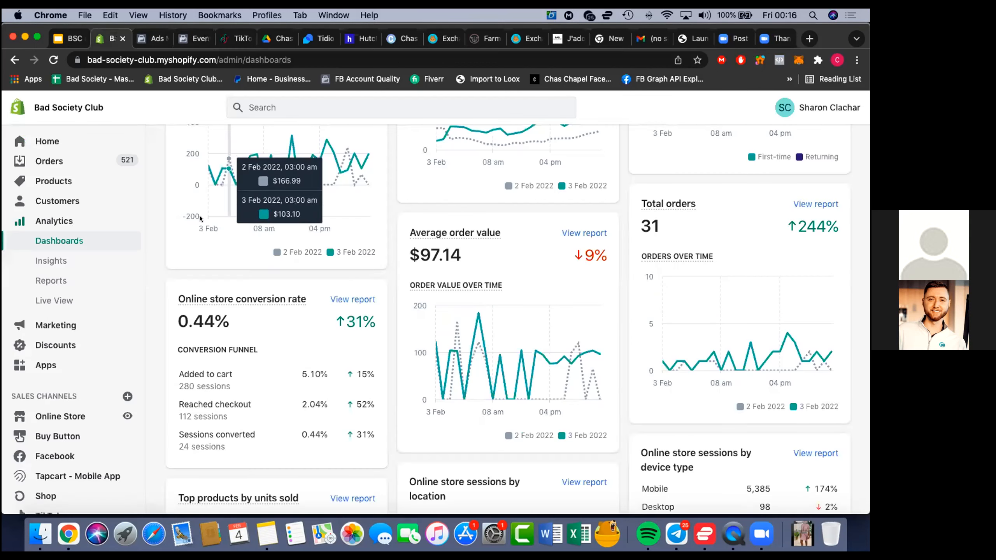
pyautogui.scroll(5, 235, 165)
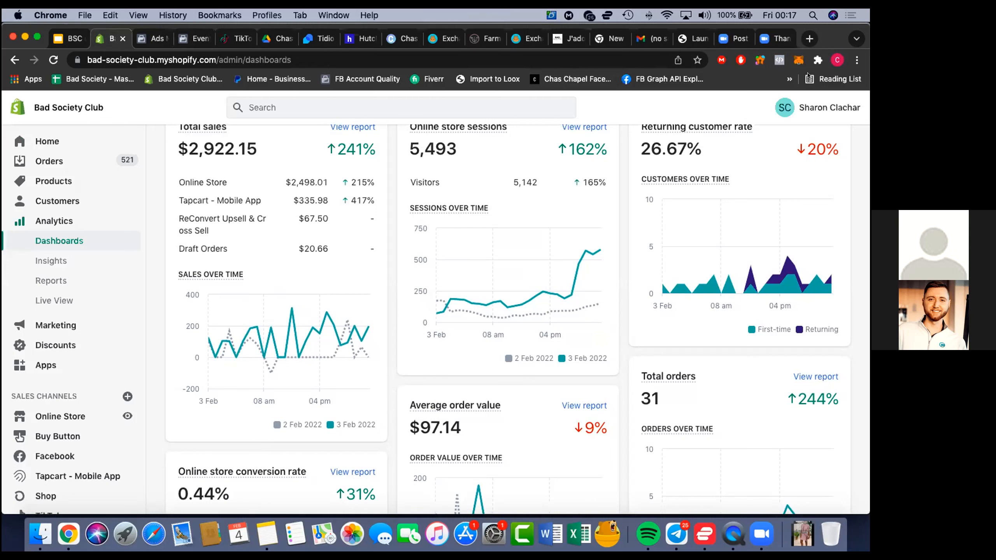
# Open sirge.io in a new browser tab and start registering to reach the pricing plans
pyautogui.click(809, 39)
pyautogui.write('sirge.io')
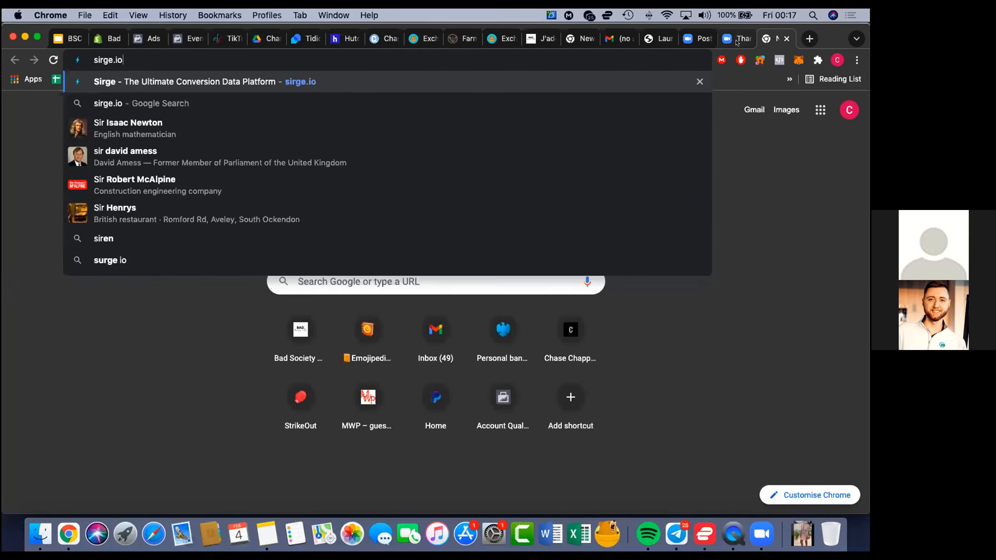
pyautogui.press('Return')
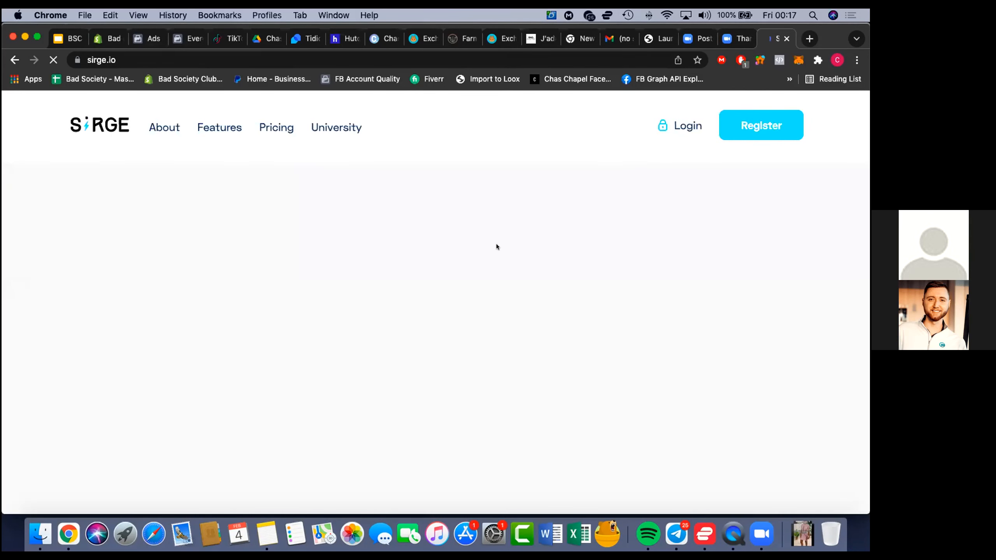
pyautogui.click(734, 125)
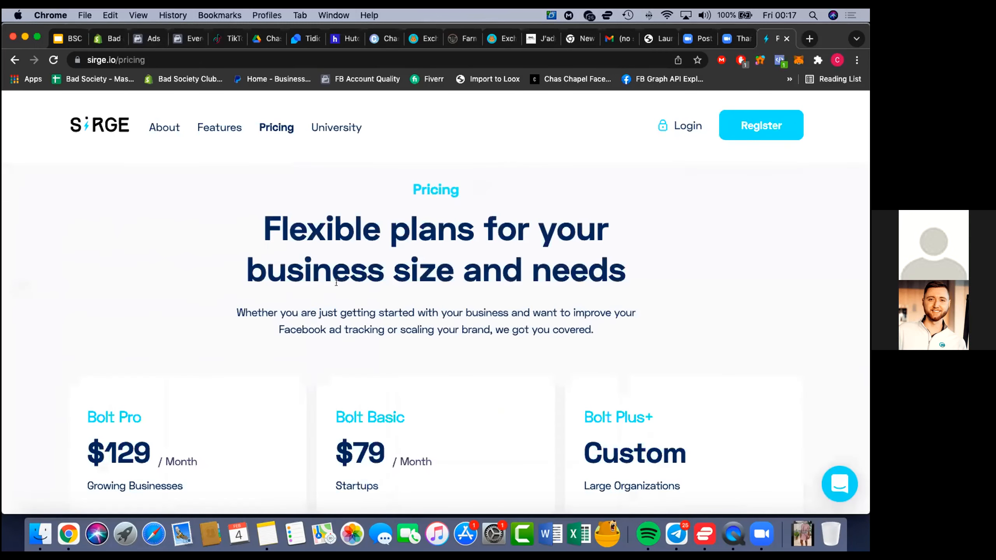
# Start the free trial of the Bolt Pro plan and enter the account holder's first name in the registration form
pyautogui.scroll(-5, 341, 297)
pyautogui.scroll(-3, 341, 296)
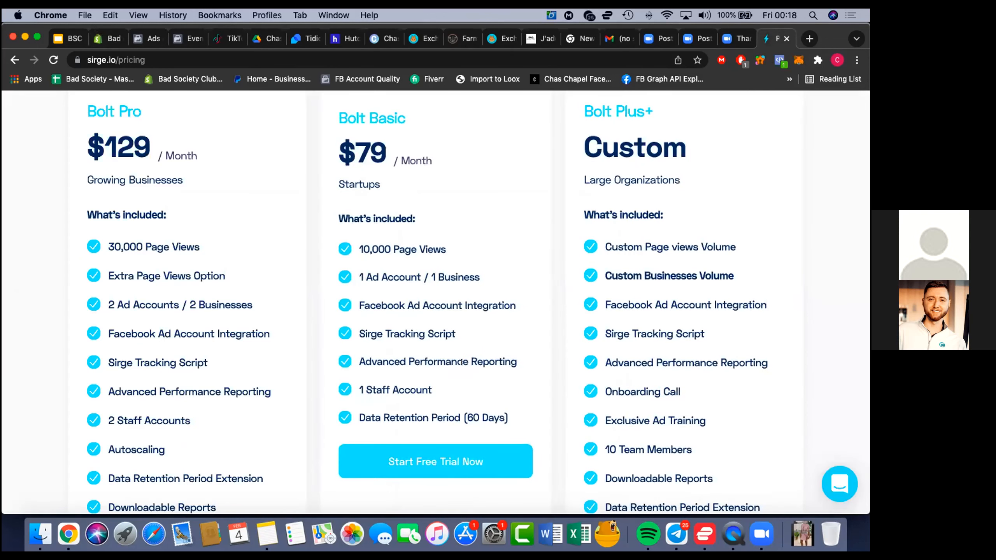
pyautogui.scroll(-5, 238, 411)
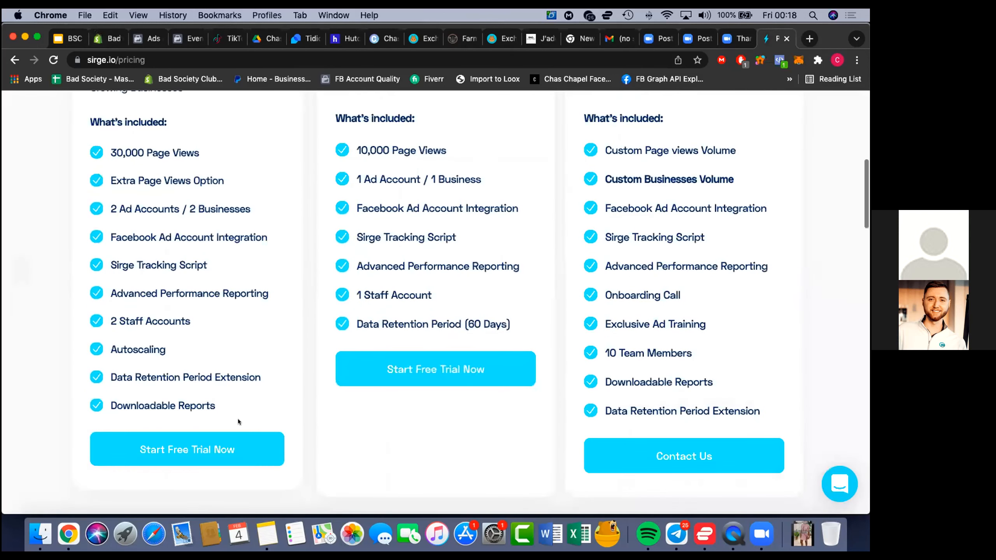
pyautogui.click(236, 448)
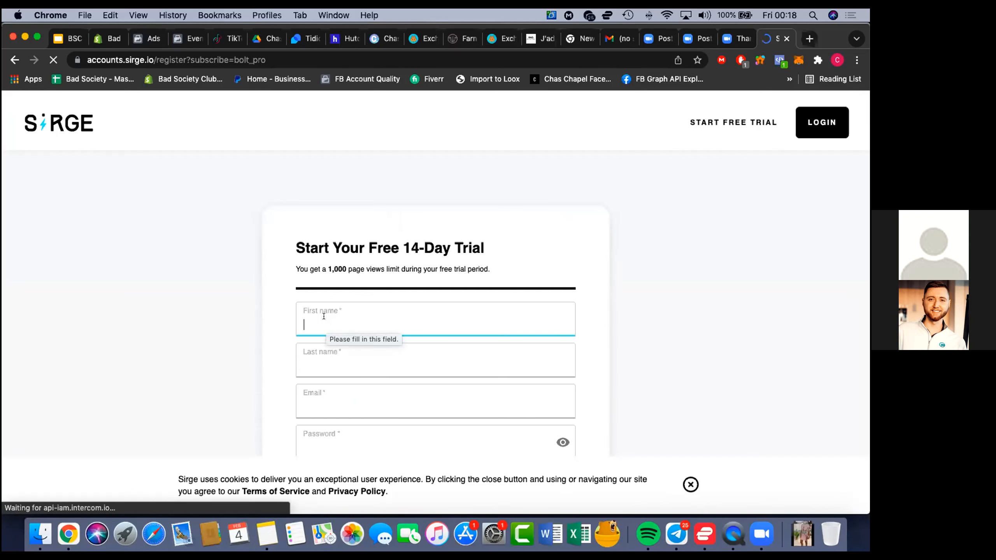
pyautogui.write('Curtis')
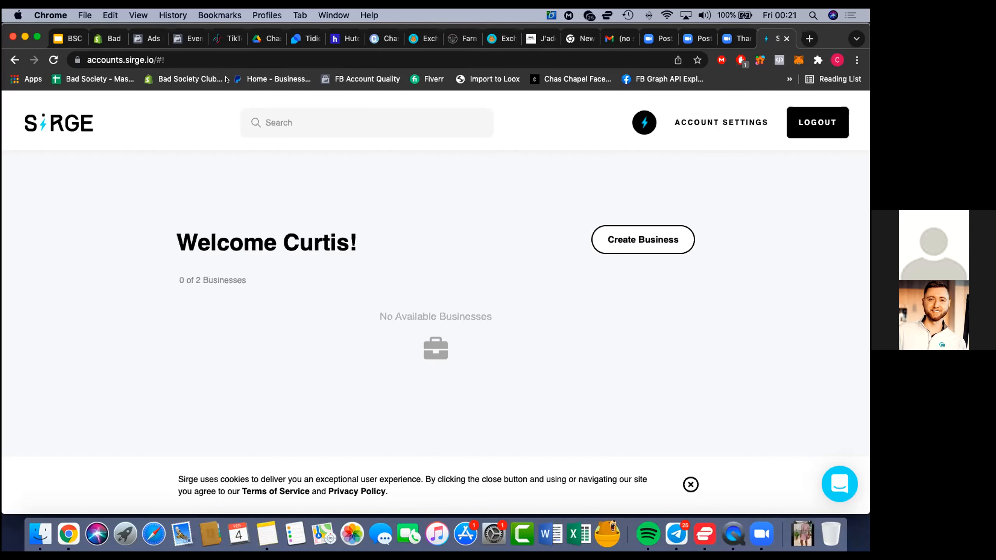
# Create a new business named Bad Society Club in the Sirge account
pyautogui.click(633, 237)
pyautogui.write('Bad Soci')
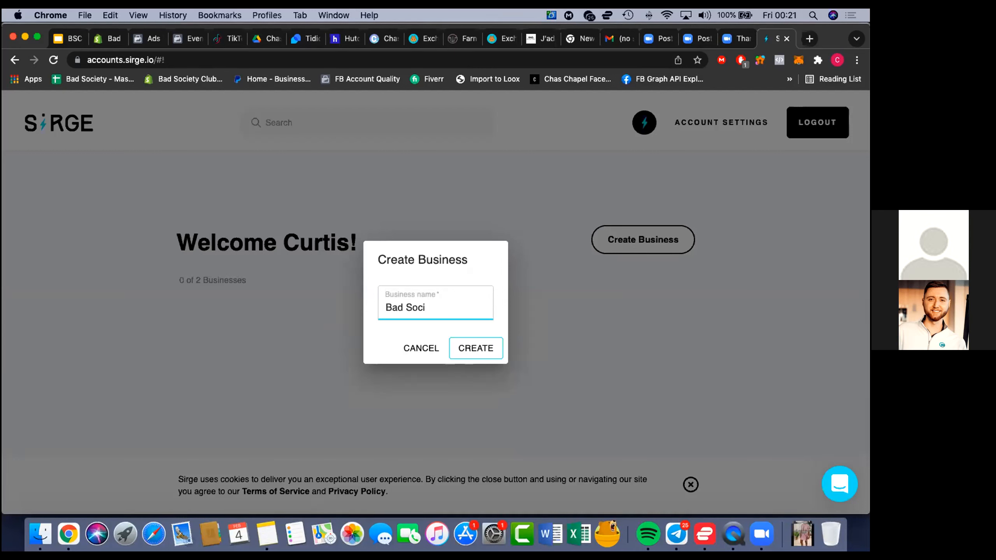
pyautogui.write('ety Club')
pyautogui.click(479, 348)
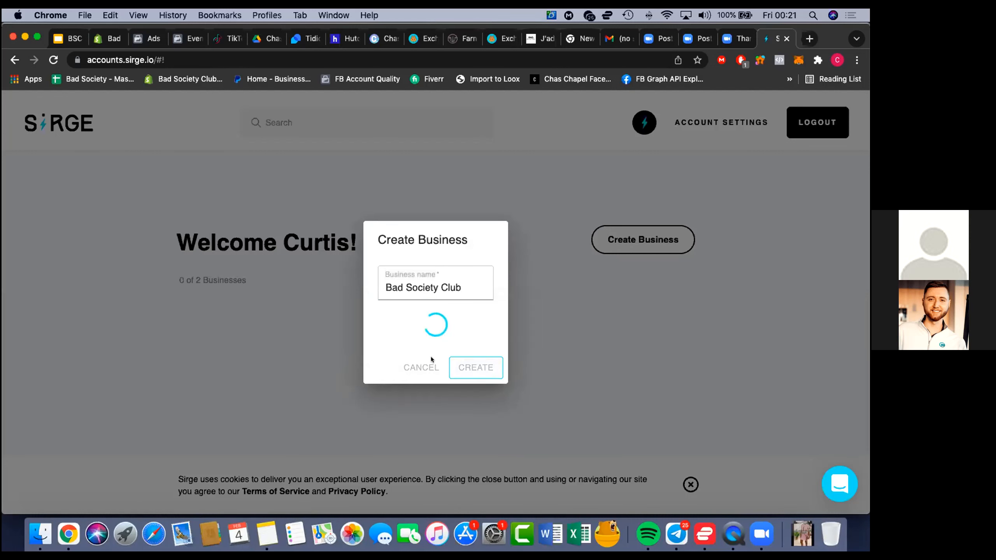
# Open the new Bad Society Club business and start integrating its Facebook ad account from the connection settings
pyautogui.click(456, 374)
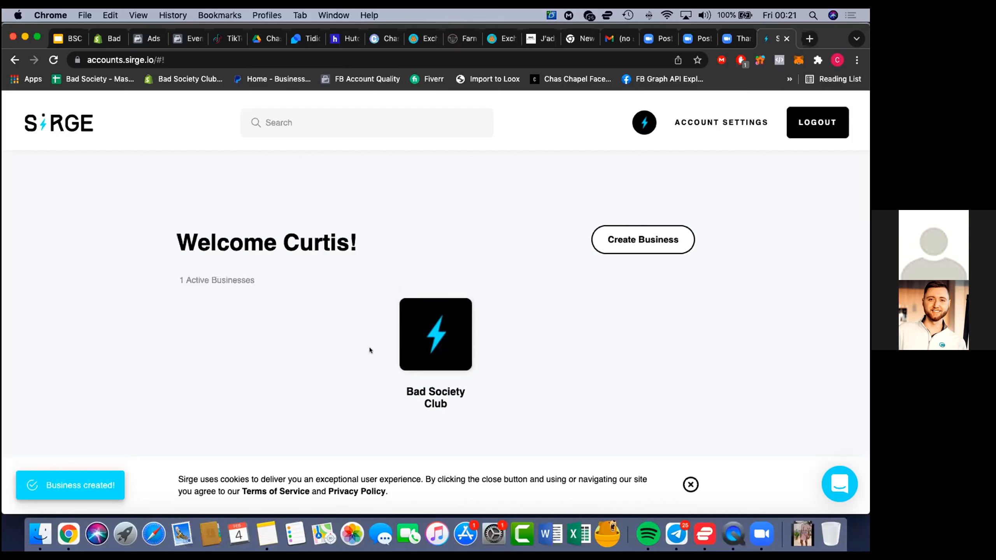
pyautogui.click(412, 338)
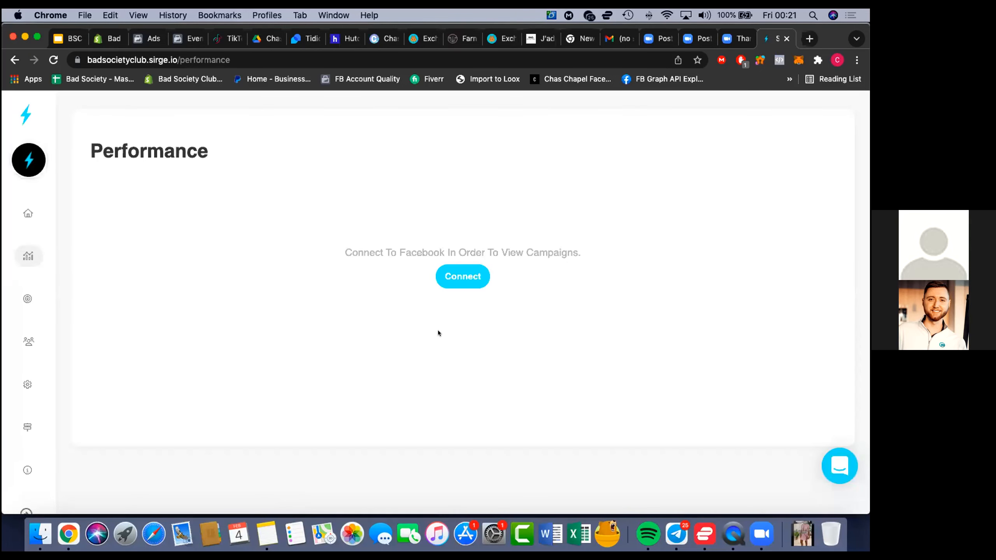
pyautogui.click(456, 276)
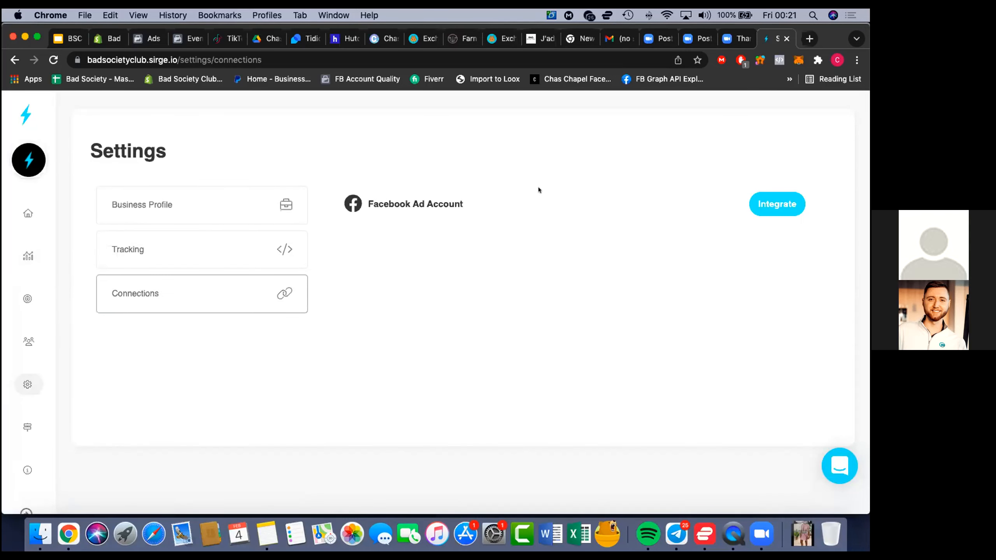
pyautogui.click(761, 199)
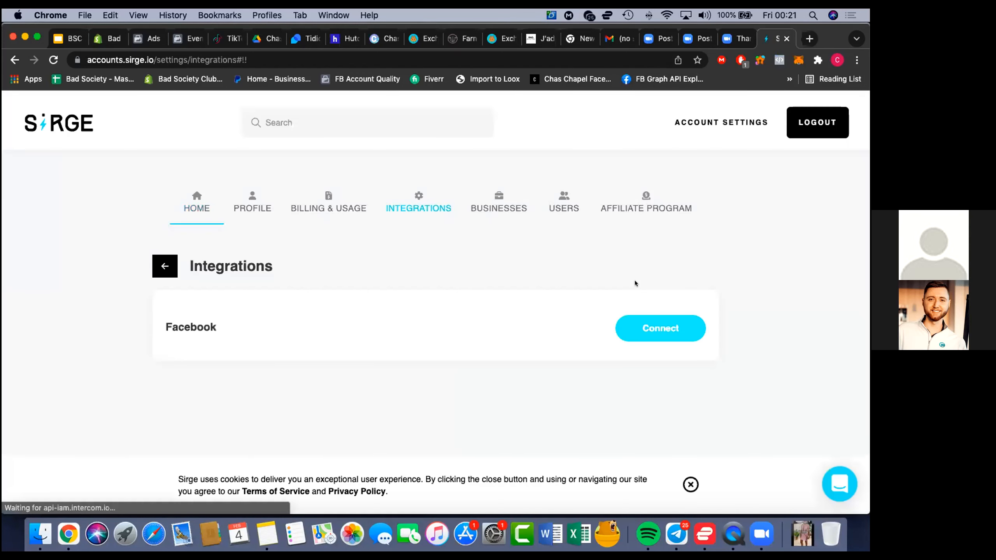
# Connect Facebook to the Sirge account, continuing with the signed-in profile and granting both ad management and ad stats permissions
pyautogui.click(631, 321)
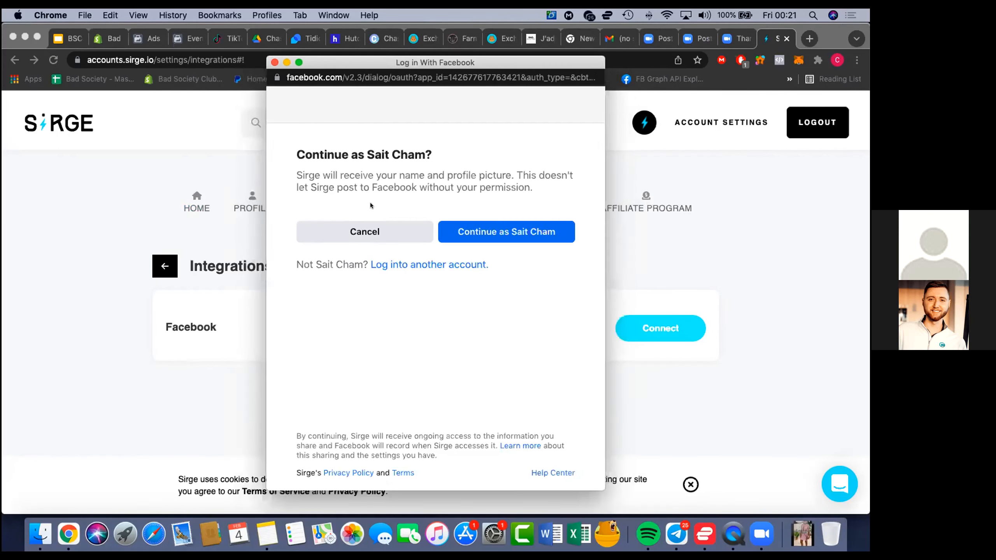
pyautogui.click(480, 229)
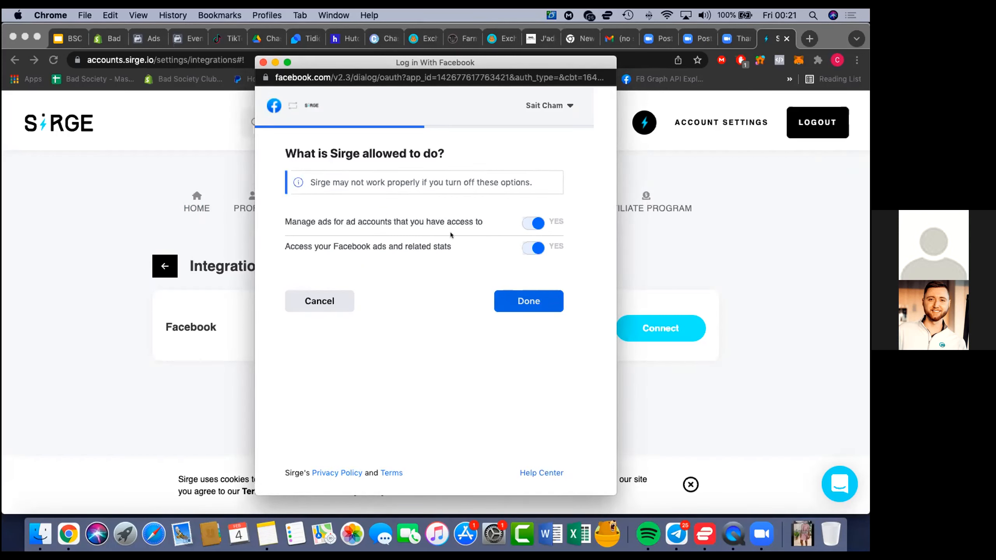
pyautogui.click(518, 298)
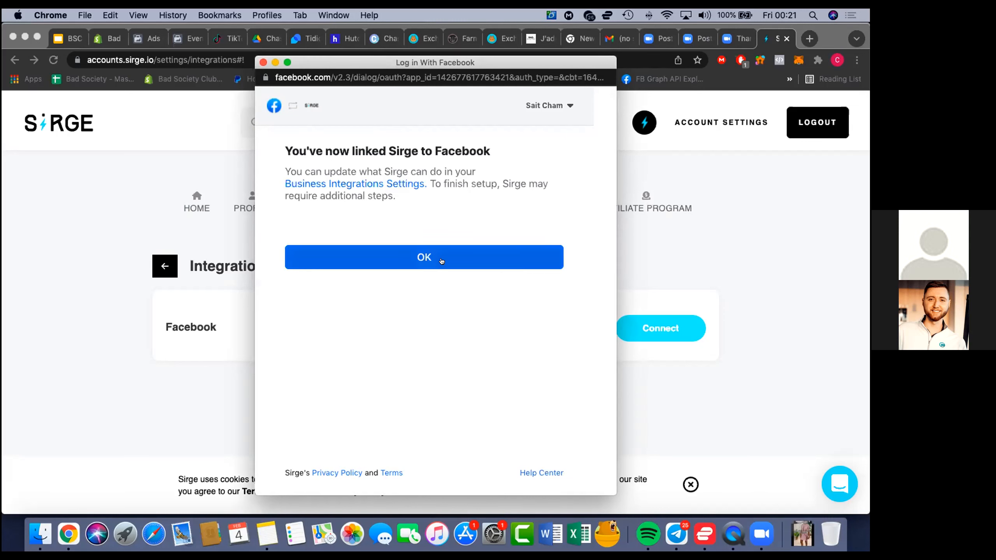
pyautogui.click(442, 261)
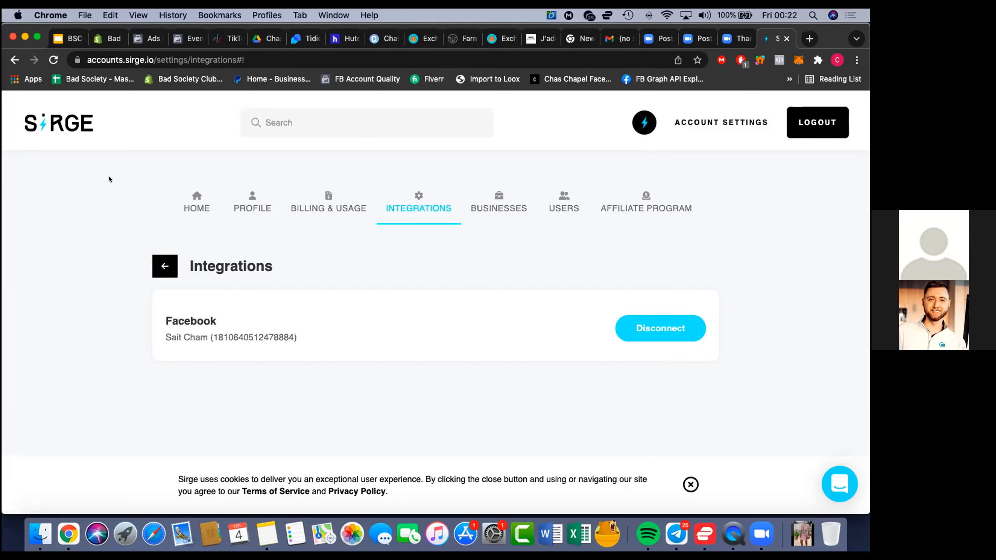
# Return to the Bad Society Club business and connect BSC NEW as its Facebook ad account
pyautogui.click(187, 199)
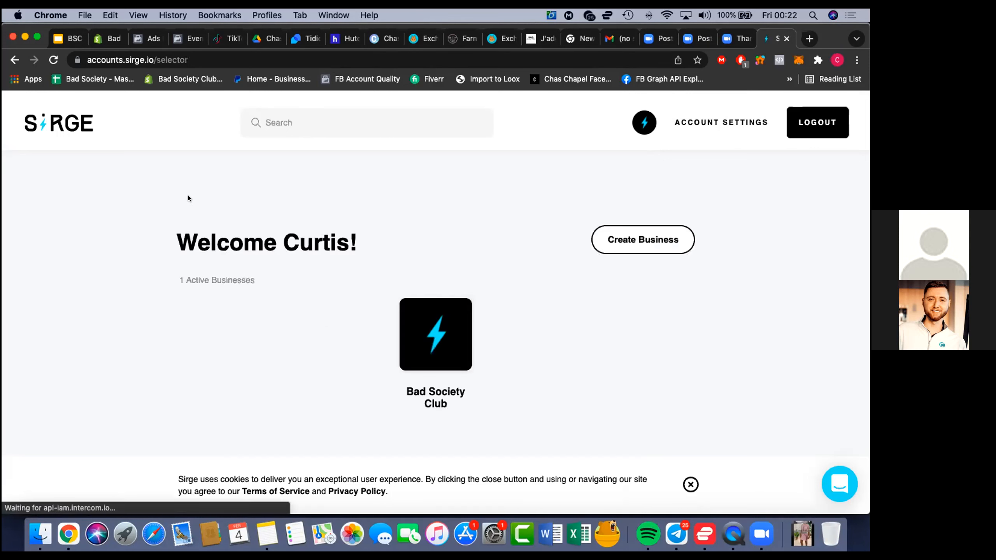
pyautogui.click(413, 318)
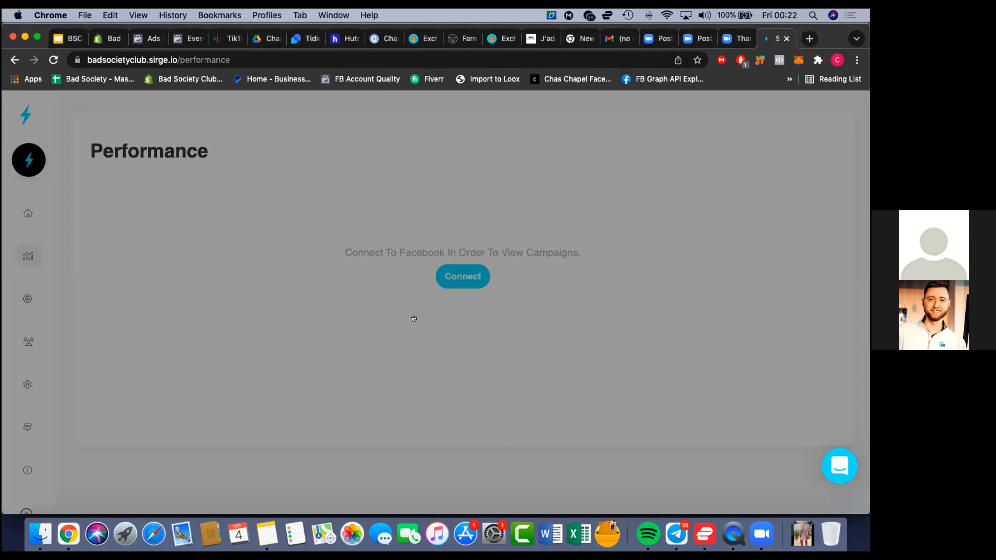
pyautogui.click(596, 226)
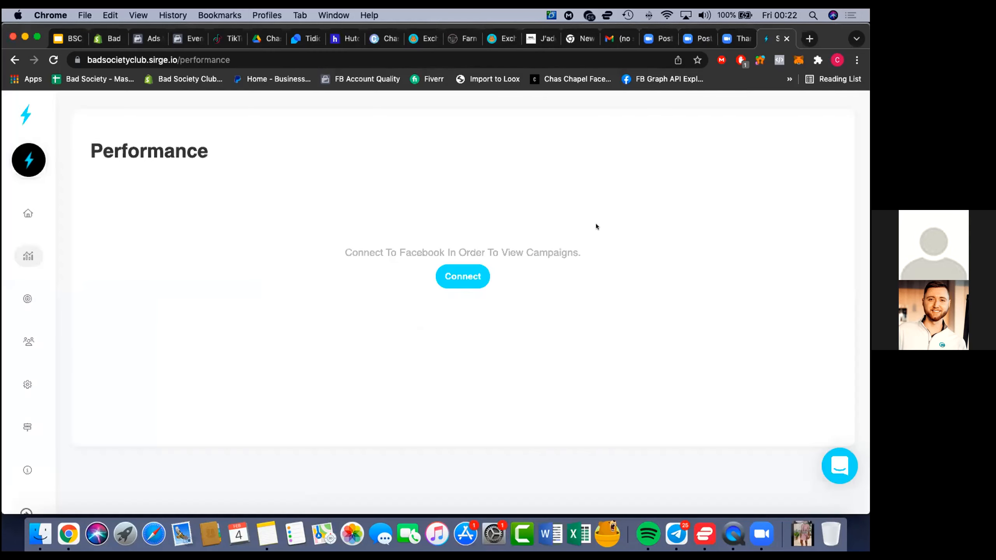
pyautogui.click(477, 274)
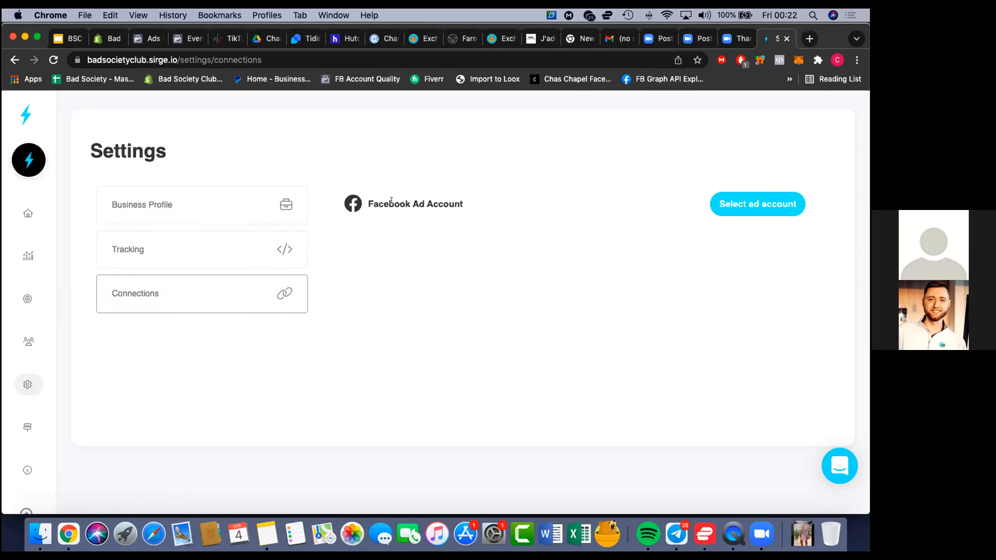
pyautogui.click(737, 204)
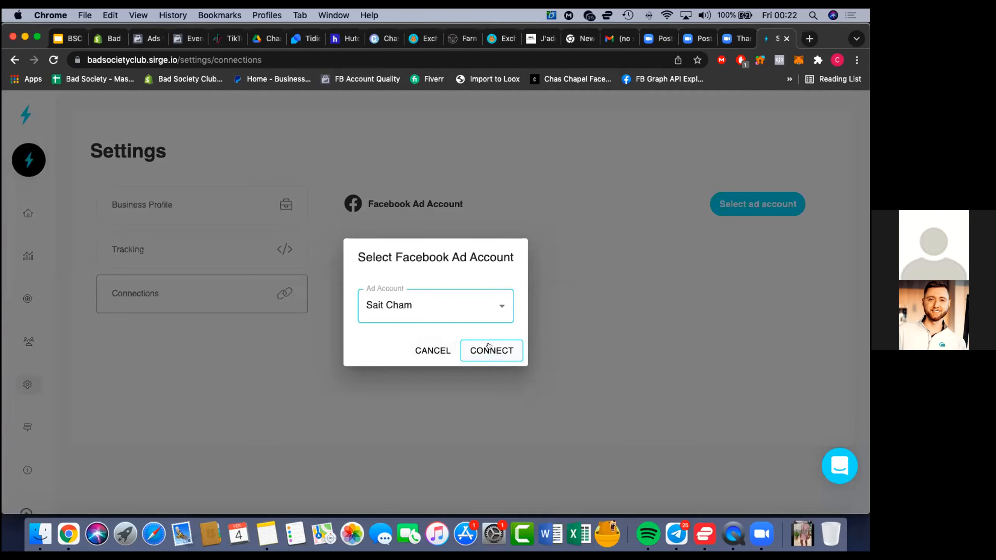
pyautogui.click(489, 317)
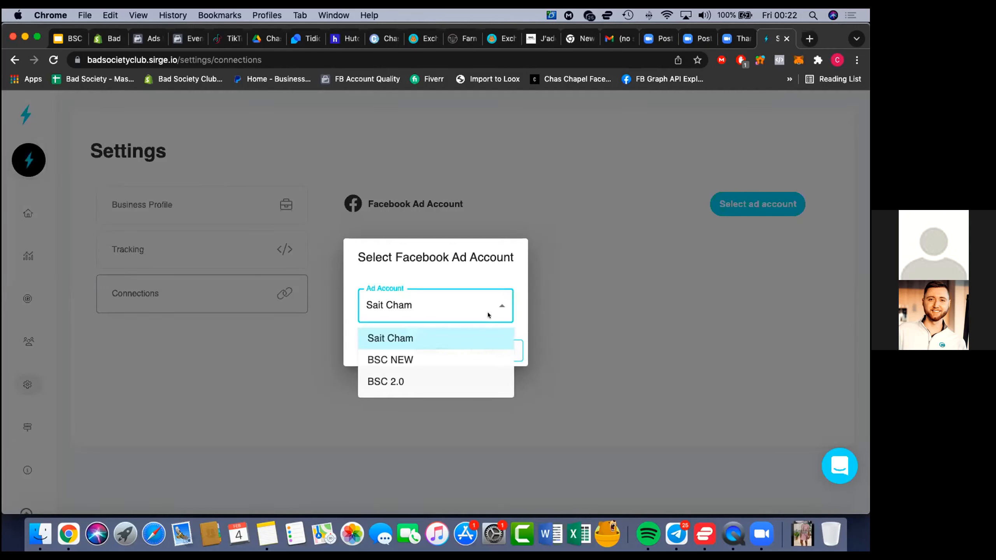
pyautogui.click(464, 356)
pyautogui.click(485, 342)
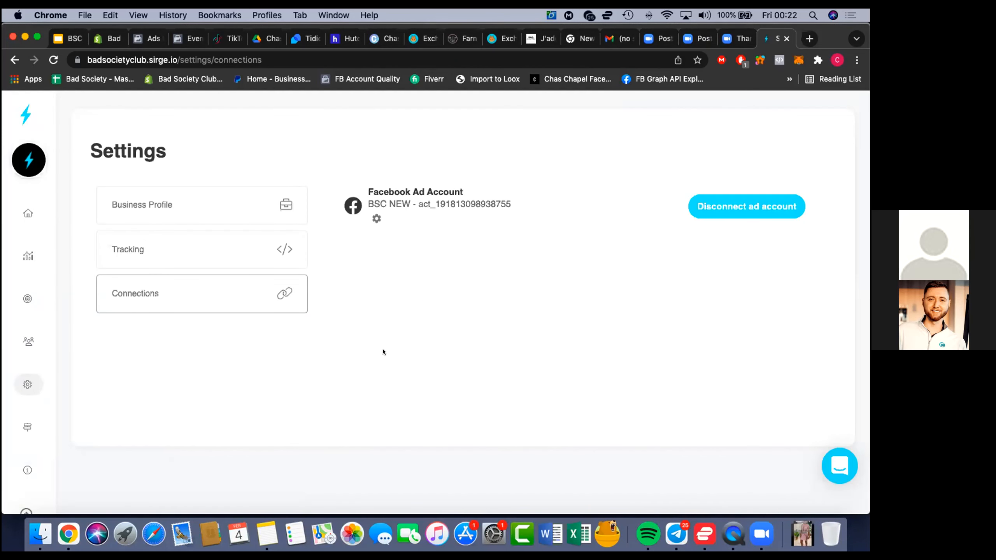
# Copy the Sirge tracking script from Step 1: Installing The Script in the business's tracking settings
pyautogui.click(230, 247)
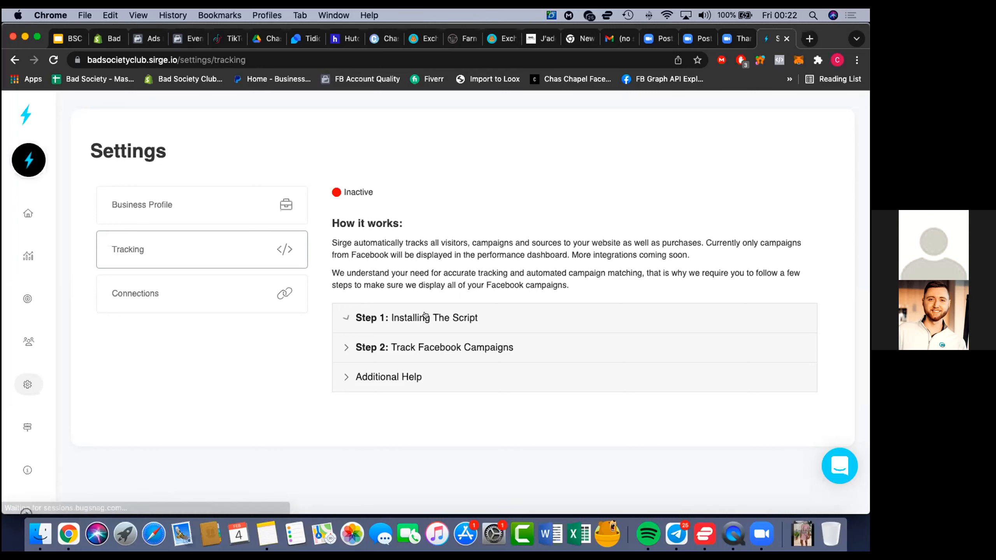
pyautogui.click(417, 317)
pyautogui.scroll(-2, 323, 374)
pyautogui.scroll(-3, 323, 374)
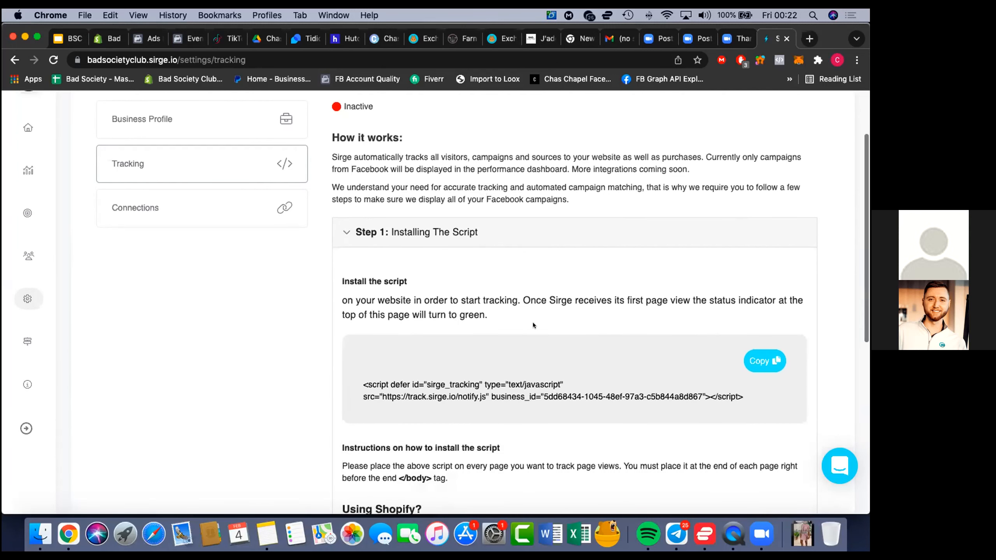
pyautogui.click(759, 355)
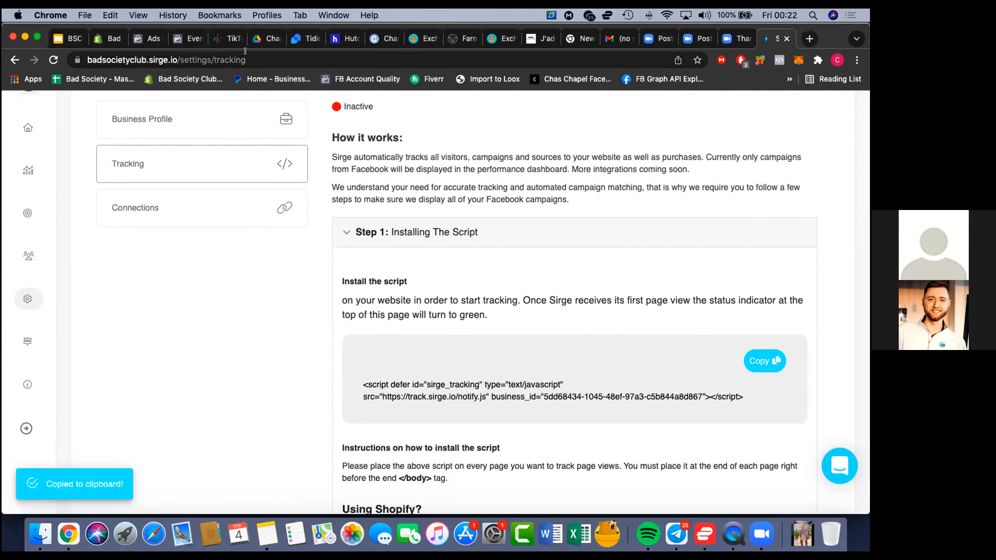
# Switch to the Shopify admin and open theme.liquid in the code editor of the live Impulse theme
pyautogui.click(103, 36)
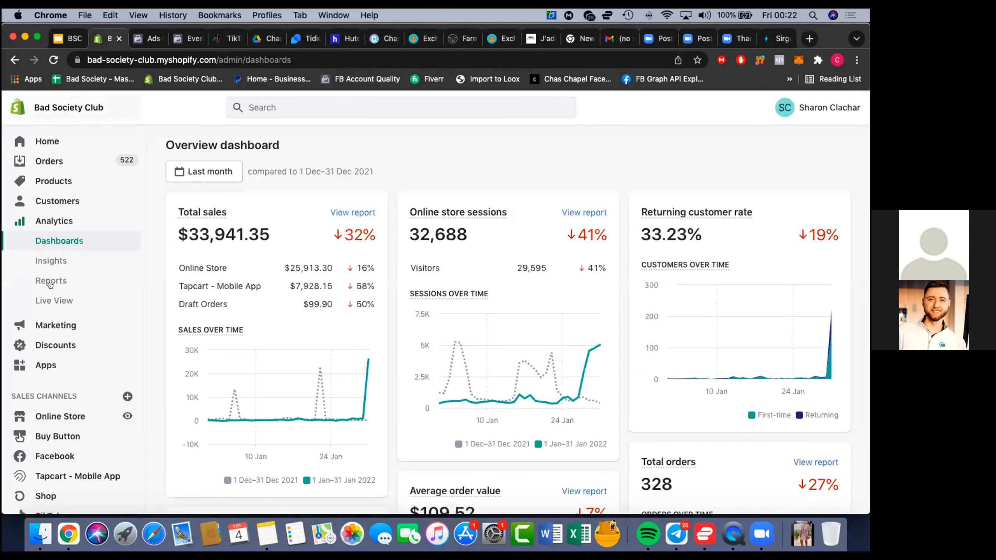
pyautogui.scroll(-2, 53, 350)
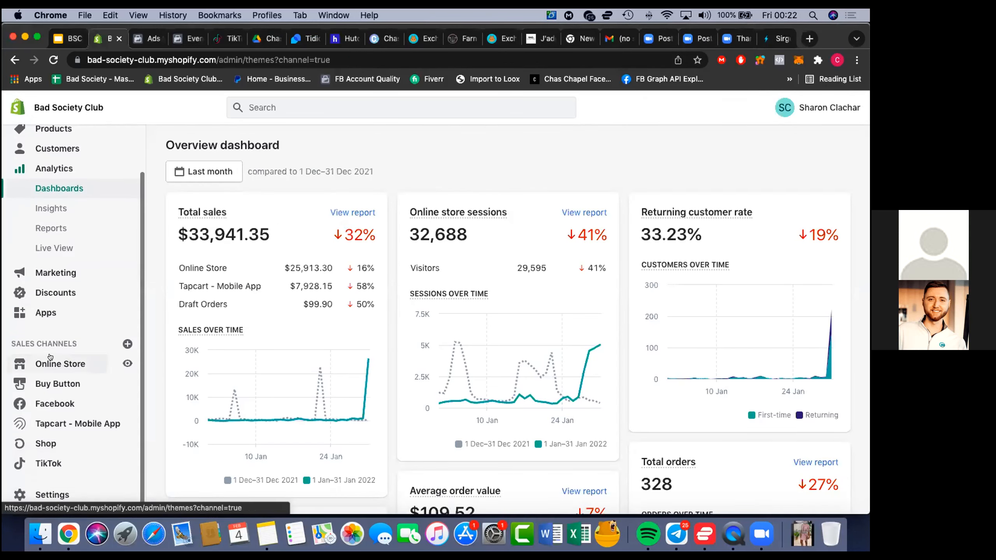
pyautogui.click(51, 366)
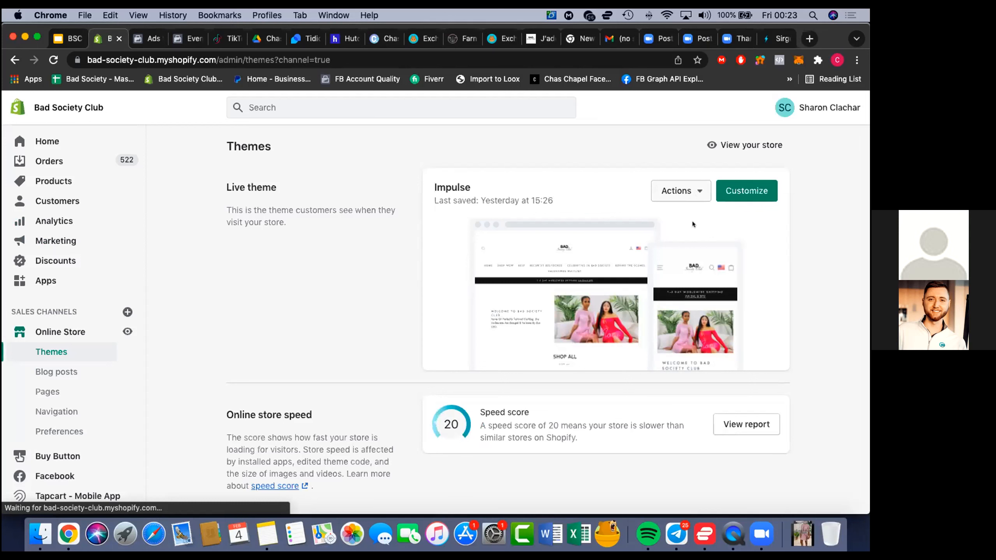
pyautogui.click(685, 194)
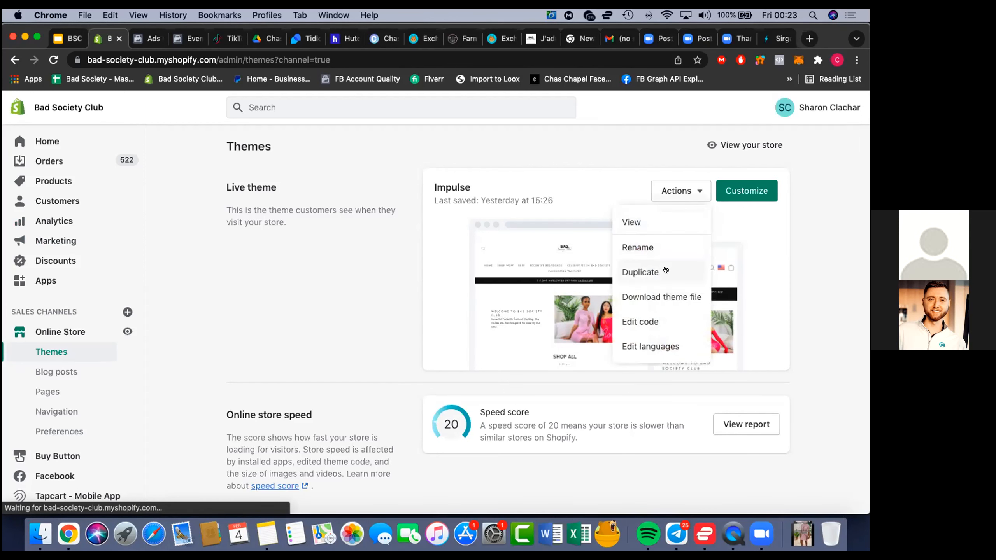
pyautogui.click(666, 319)
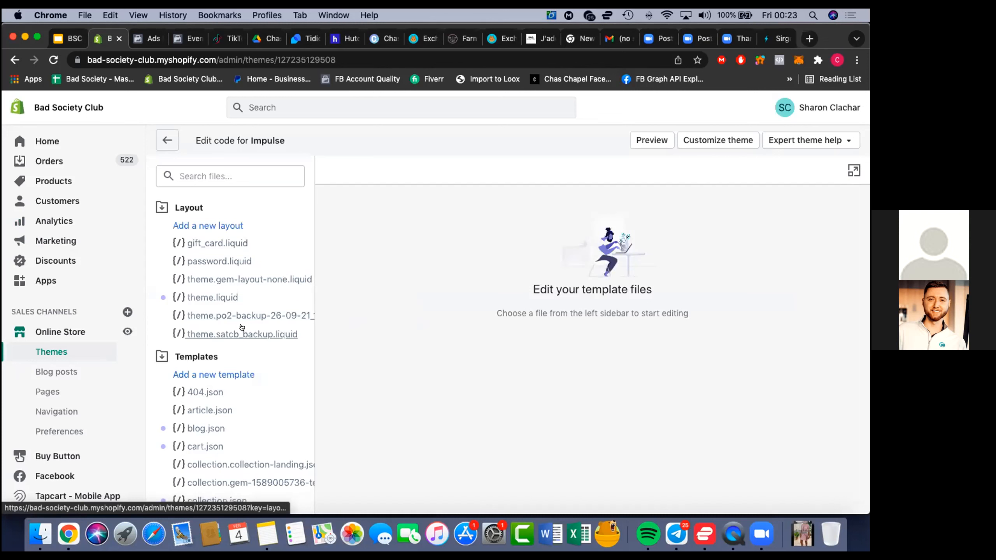
pyautogui.click(211, 297)
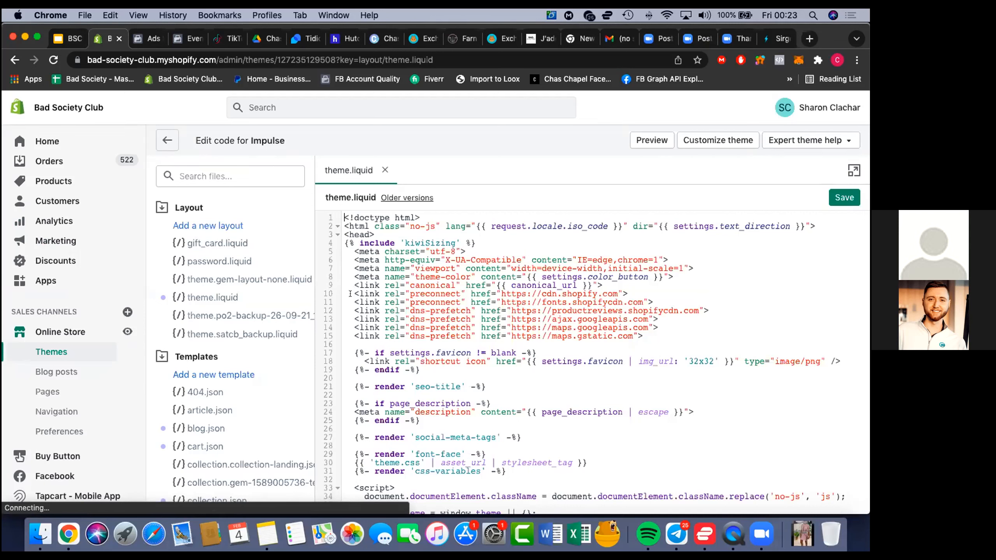
# Paste the copied Sirge tracking script on a new line directly before the closing </body> tag in theme.liquid
pyautogui.scroll(-20, 370, 320)
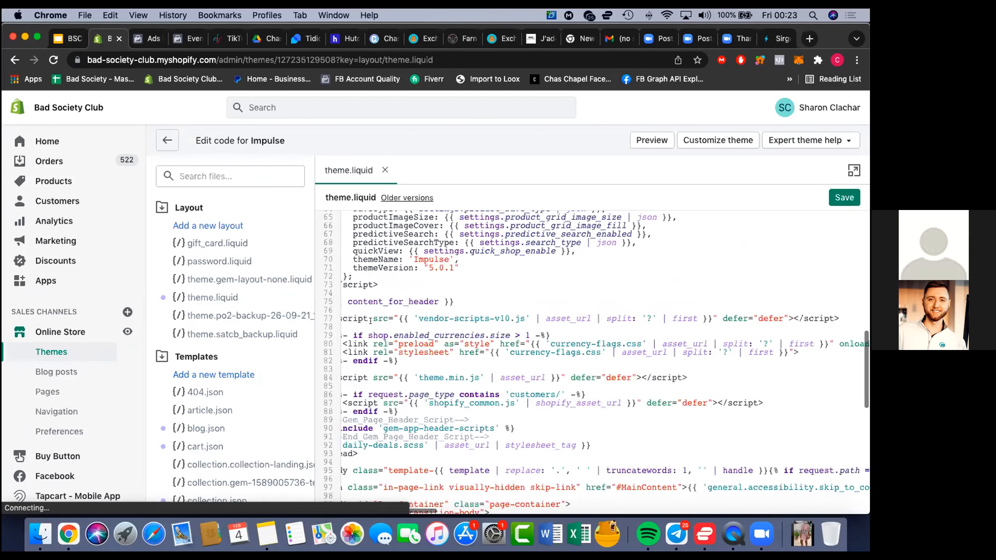
pyautogui.hscroll(-3, 370, 320)
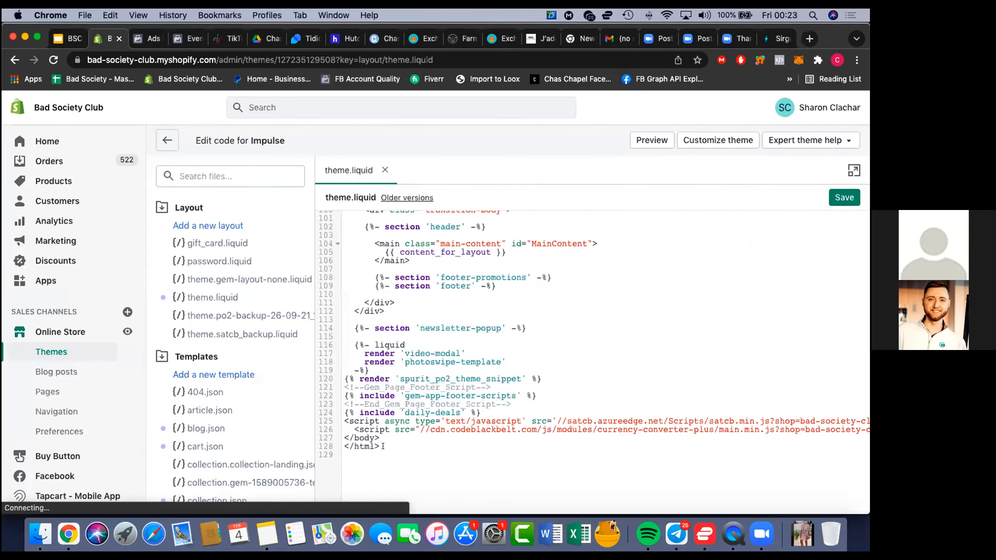
pyautogui.scroll(2, 382, 447)
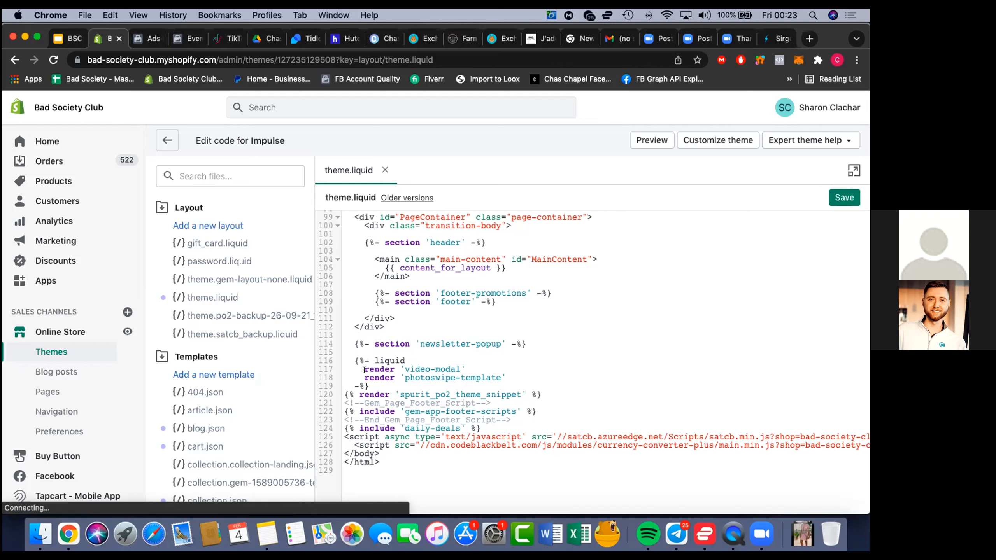
pyautogui.click(381, 451)
pyautogui.click(341, 450)
pyautogui.press('Return')
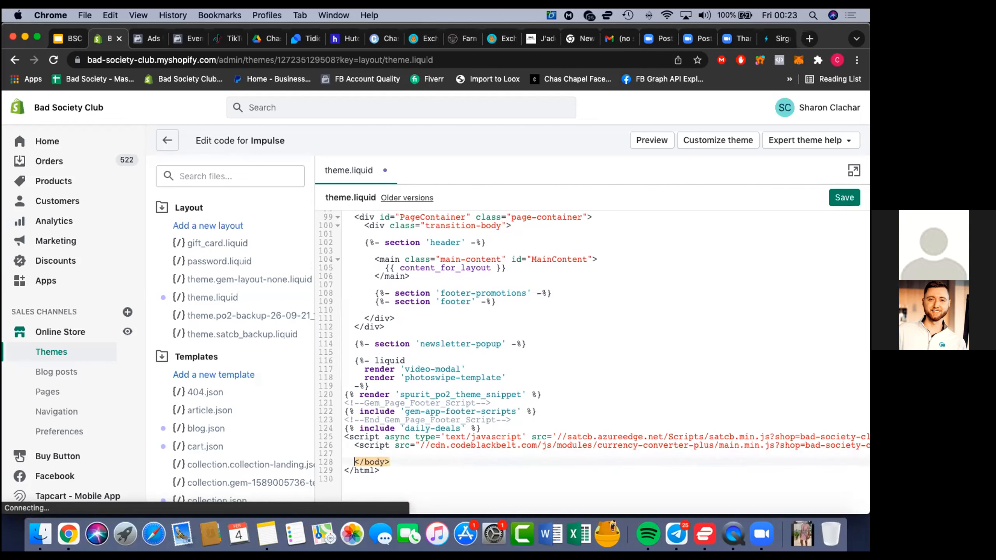
pyautogui.rightClick(356, 448)
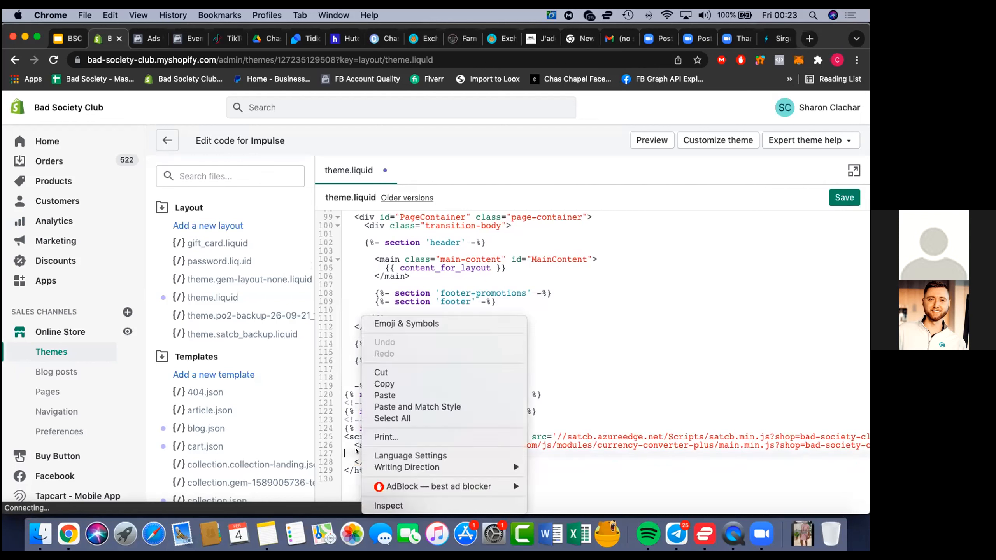
pyautogui.click(375, 394)
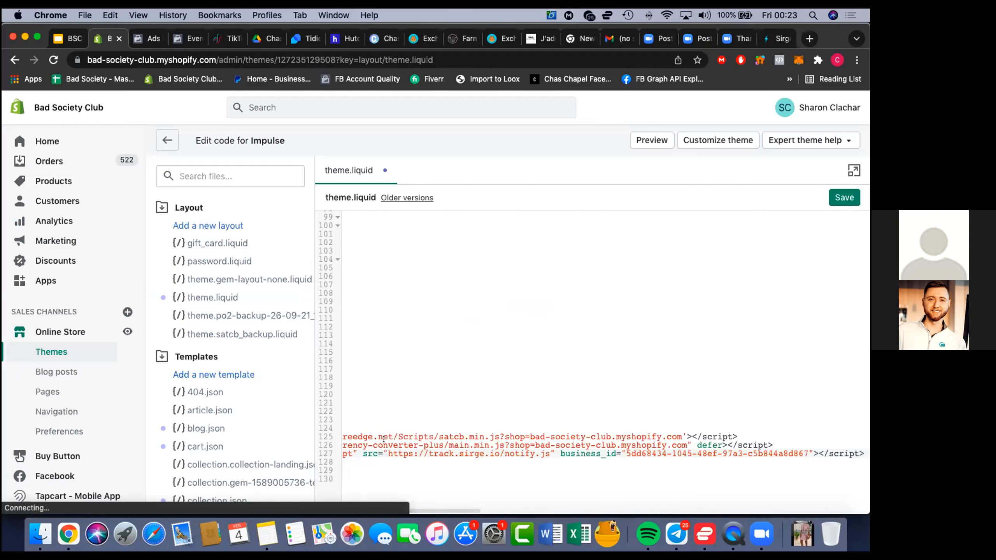
# Examine the pasted Sirge script line along its full length and its placement relative to the closing body tag
pyautogui.scroll(-2, 420, 364)
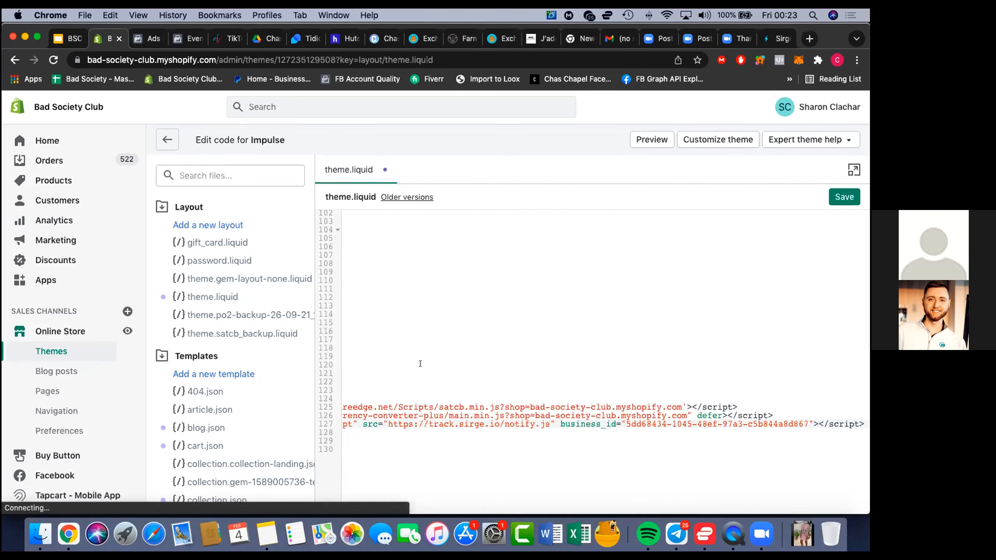
pyautogui.scroll(2, 420, 363)
pyautogui.scroll(-2, 420, 364)
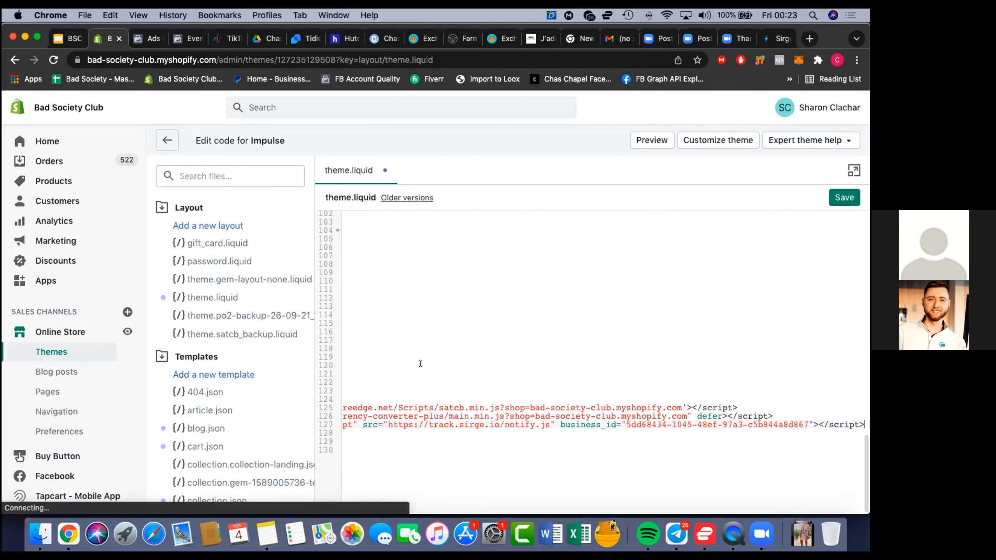
pyautogui.hscroll(1, 420, 364)
pyautogui.hscroll(5, 420, 363)
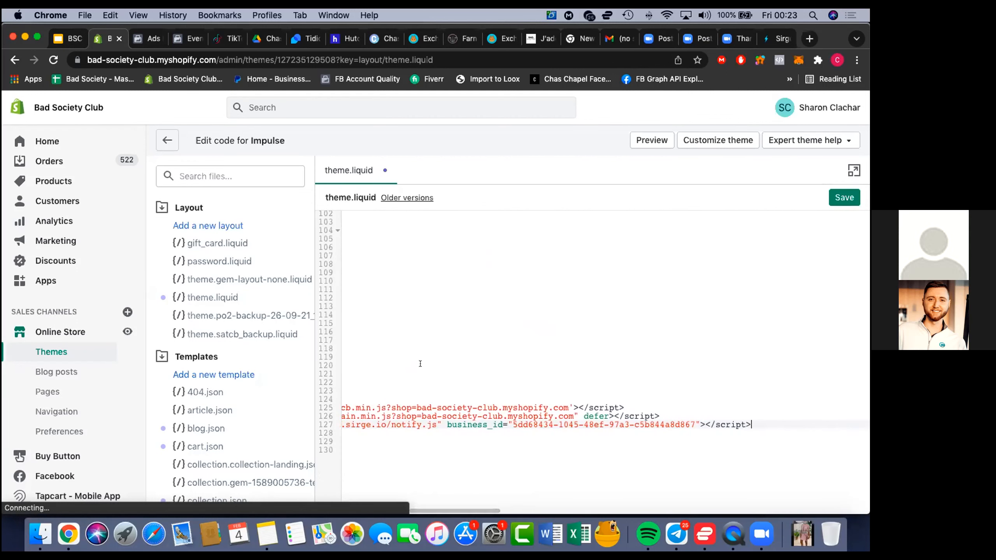
pyautogui.hscroll(2, 420, 364)
pyautogui.hscroll(-10, 420, 364)
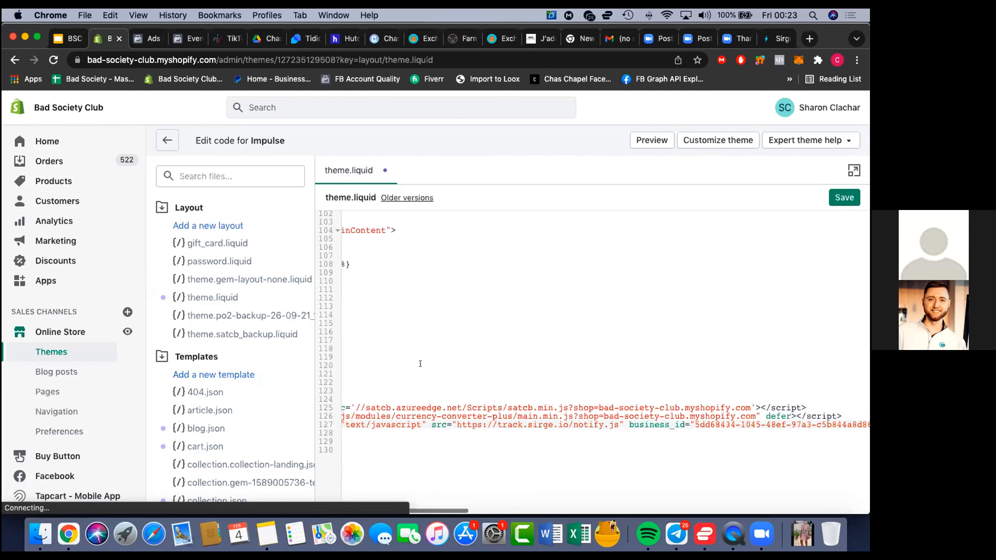
pyautogui.hscroll(-2, 420, 363)
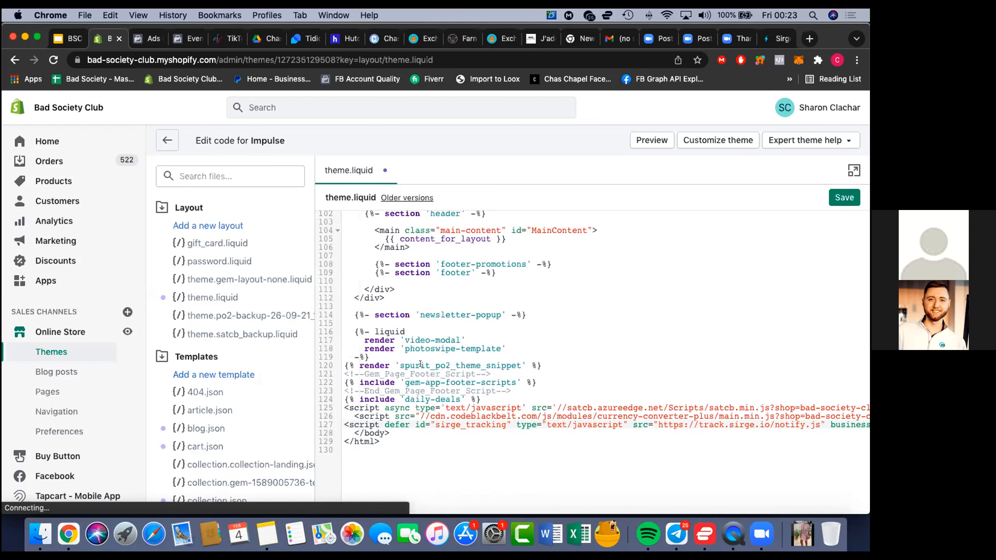
# Save theme.liquid, and copy the Shopify Additional scripts snippet from Sirge's tracking settings
pyautogui.click(845, 190)
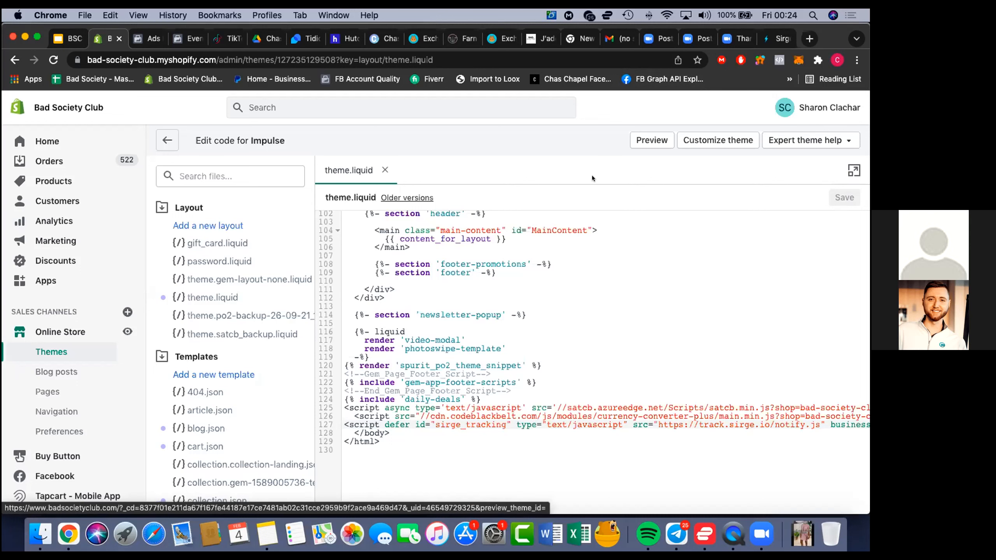
pyautogui.click(775, 38)
pyautogui.scroll(-5, 635, 304)
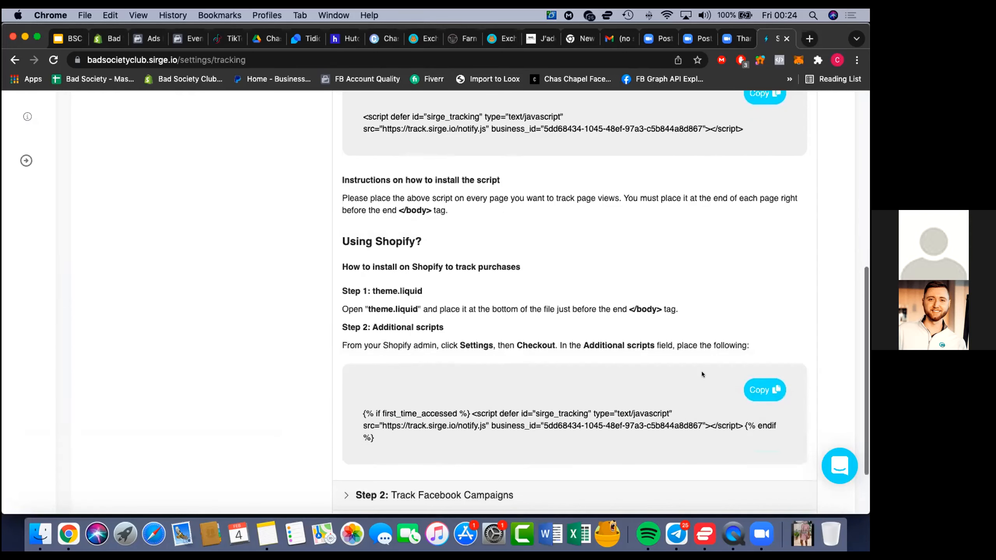
pyautogui.click(751, 384)
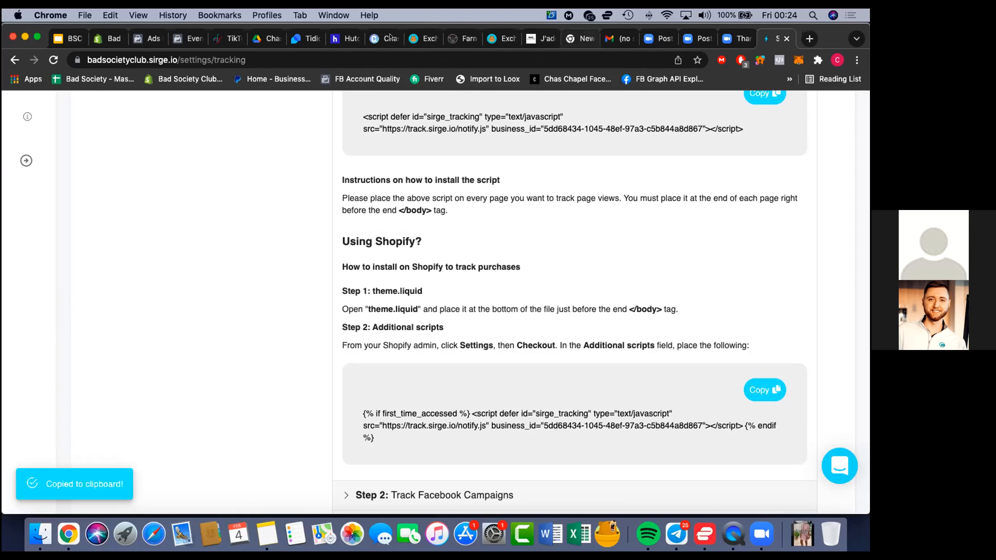
# Switch back to the Shopify admin and open the store's Checkout settings
pyautogui.click(111, 38)
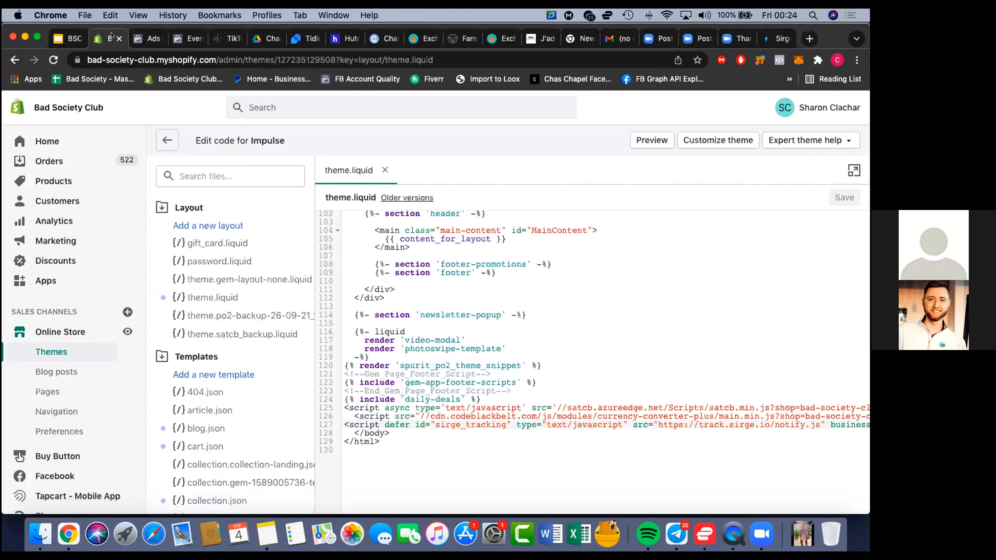
pyautogui.scroll(-3, 48, 460)
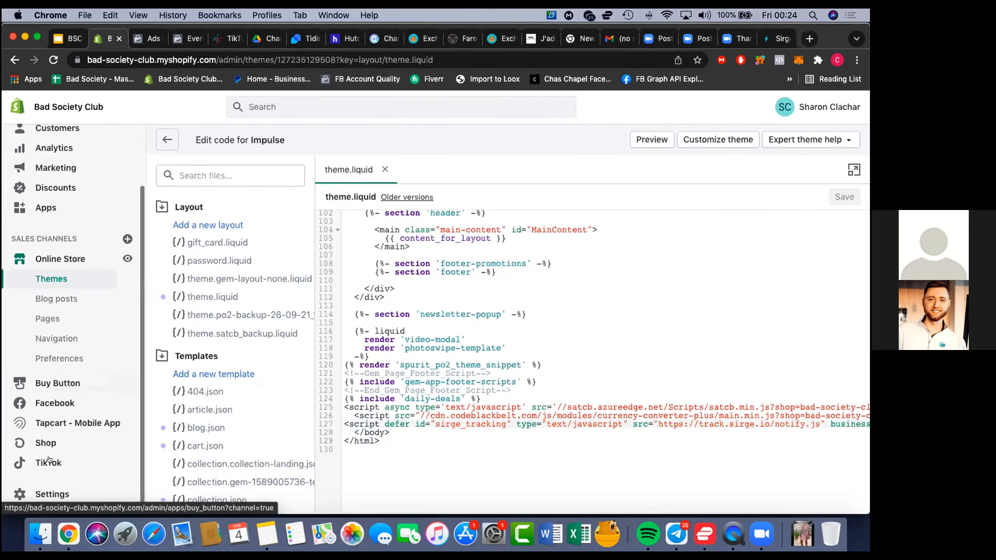
pyautogui.click(45, 490)
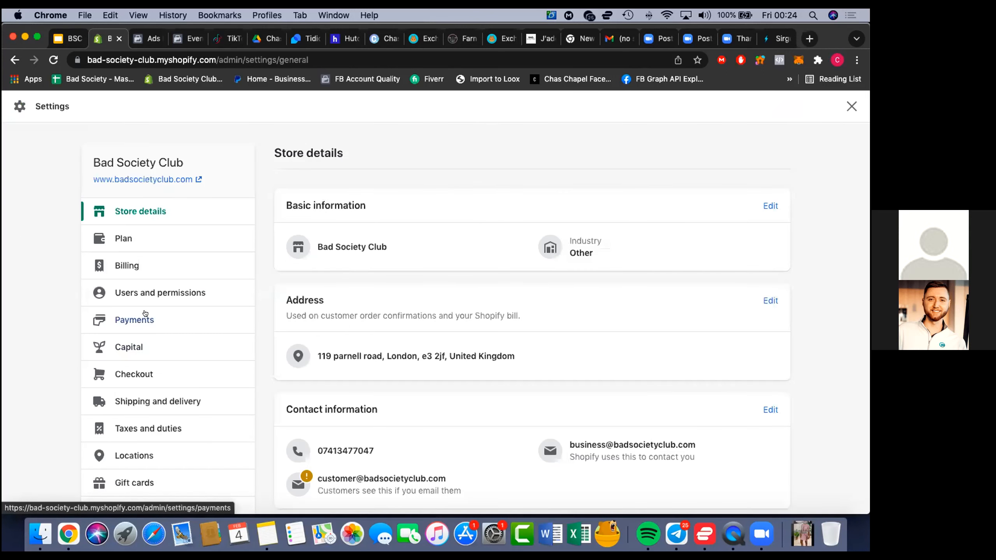
pyautogui.scroll(-1, 143, 326)
pyautogui.click(142, 340)
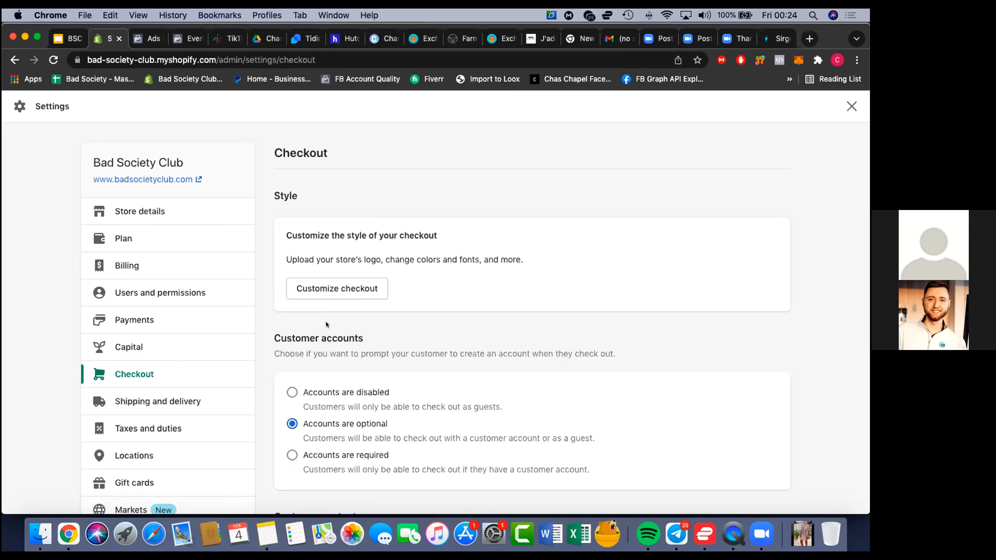
# Replace the existing text in the Order status page box under Additional scripts with the copied Sirge snippet
pyautogui.scroll(-10, 325, 323)
pyautogui.scroll(-15, 326, 324)
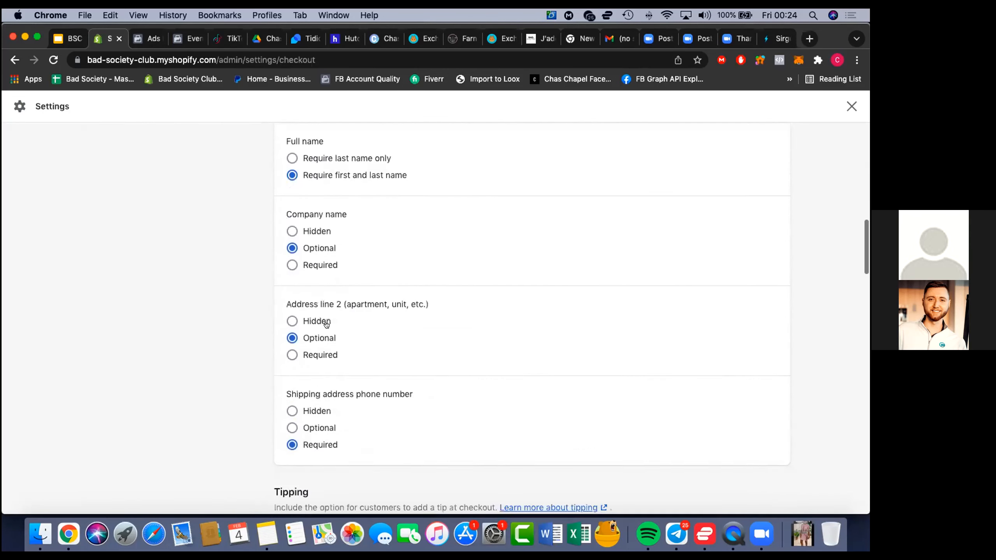
pyautogui.scroll(-15, 326, 324)
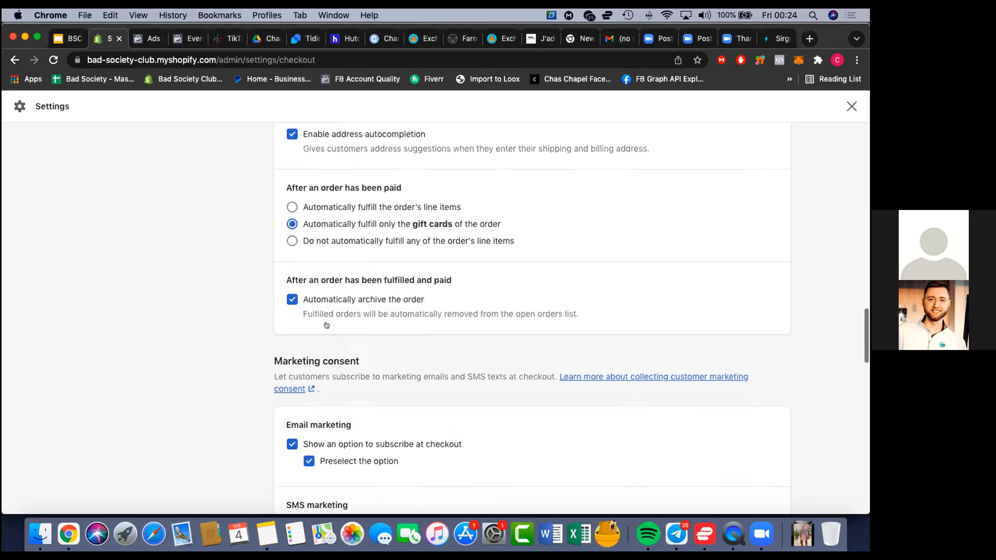
pyautogui.scroll(-15, 326, 324)
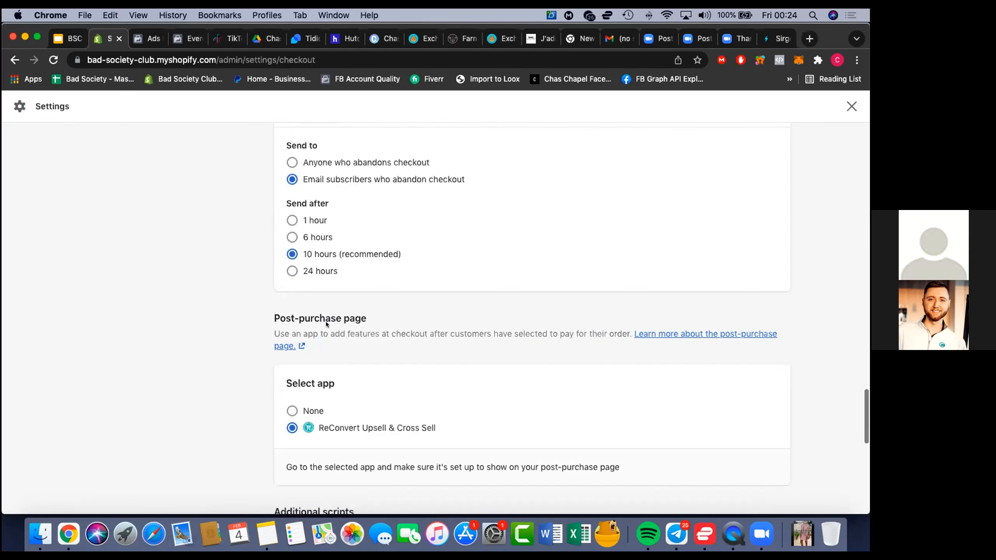
pyautogui.scroll(-4, 326, 322)
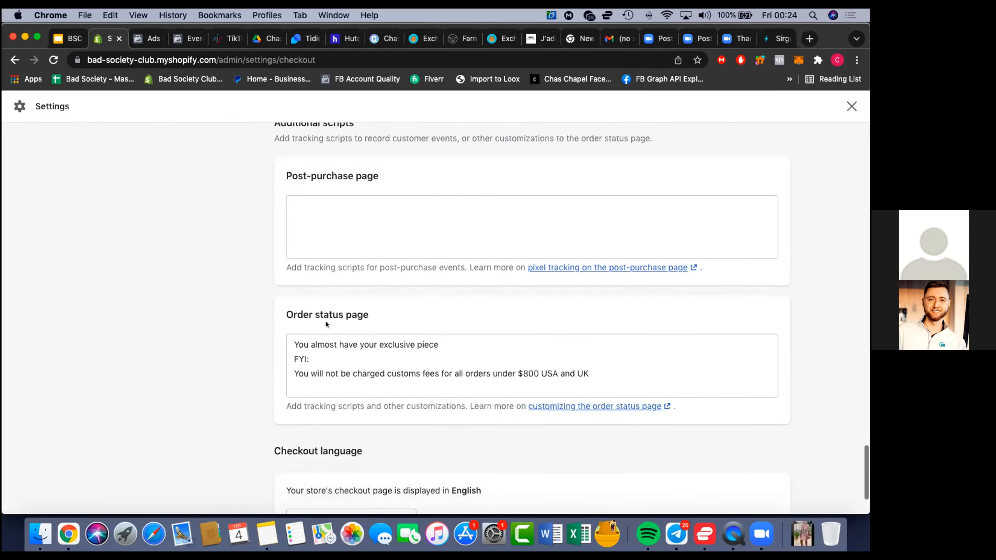
pyautogui.scroll(5, 325, 324)
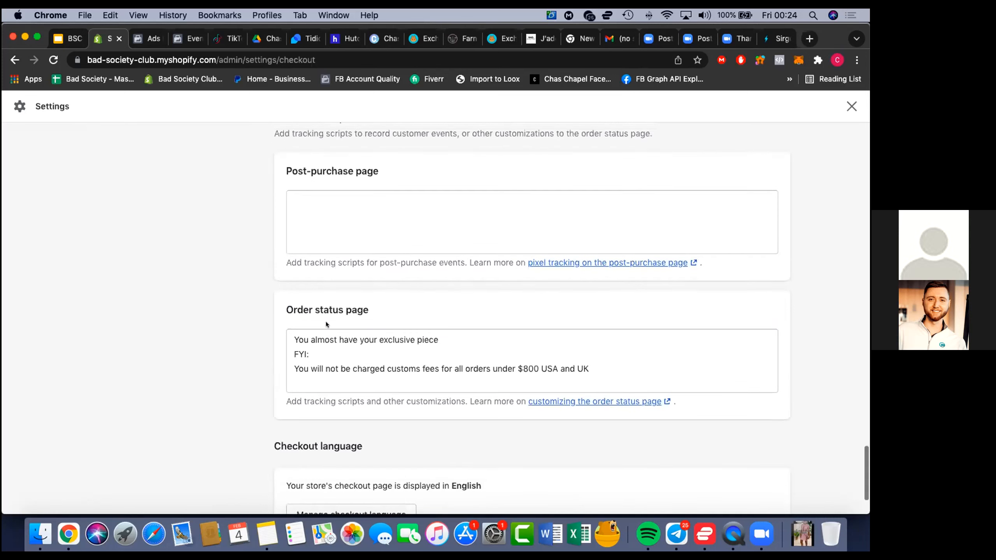
pyautogui.scroll(-4, 326, 324)
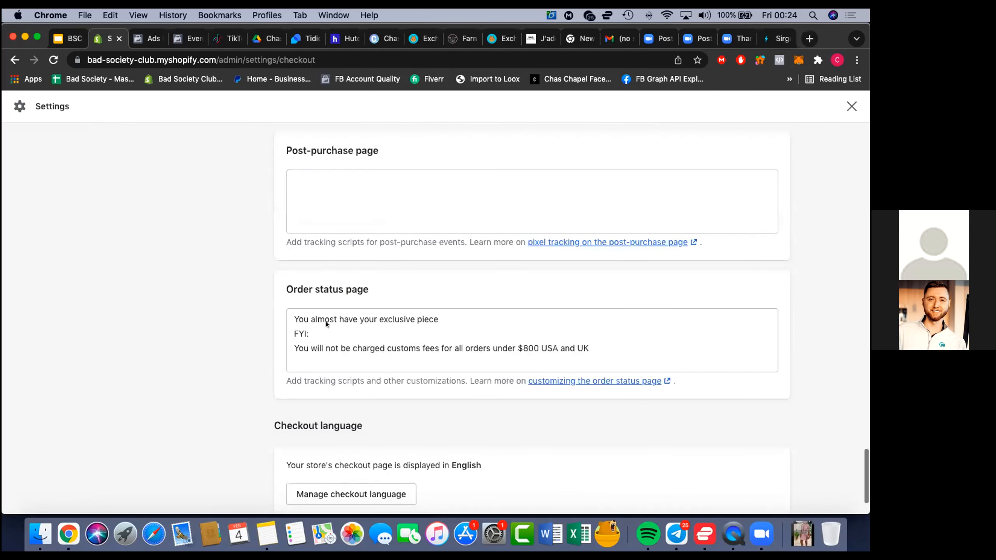
pyautogui.scroll(-3, 326, 323)
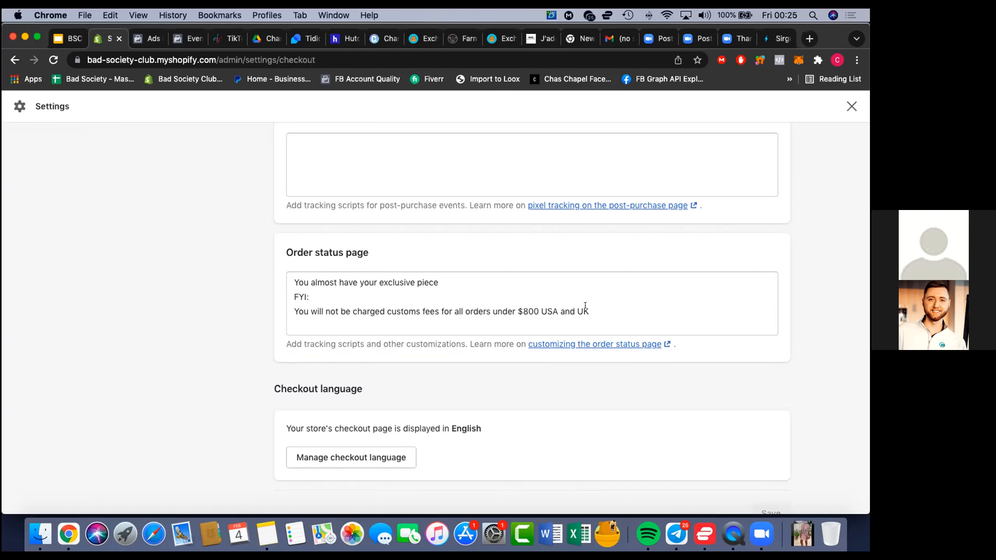
pyautogui.moveTo(601, 311); pyautogui.dragTo(293, 277)
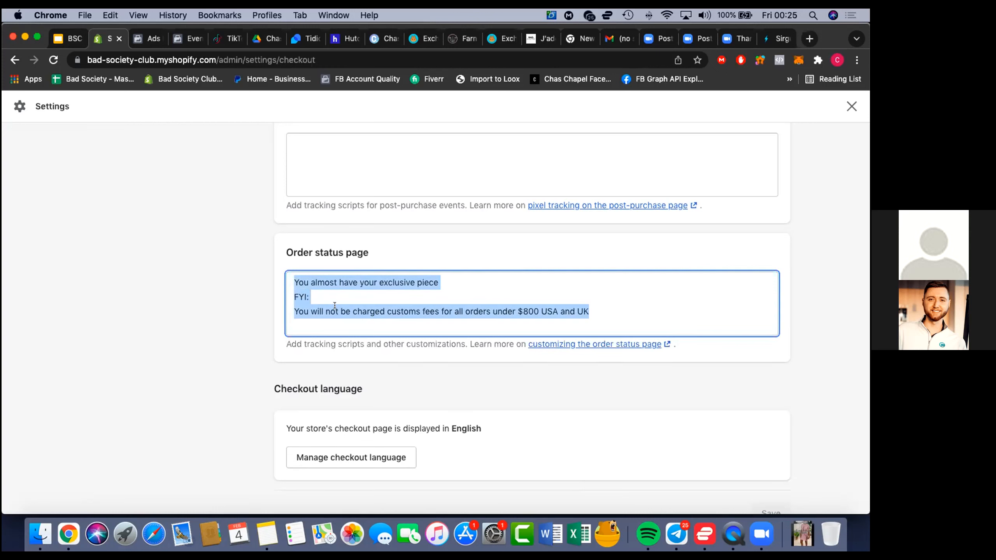
pyautogui.press('BackSpace')
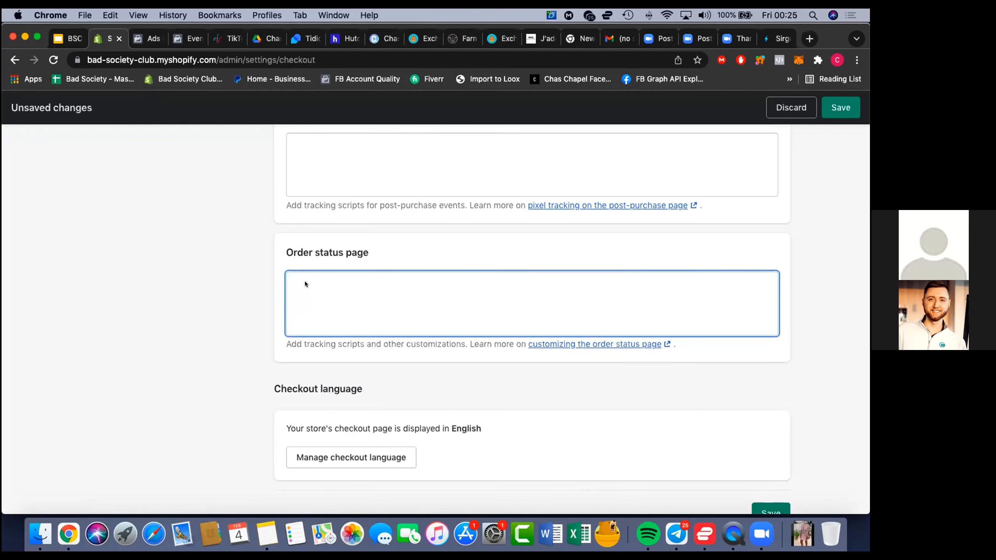
pyautogui.rightClick(305, 281)
pyautogui.click(332, 360)
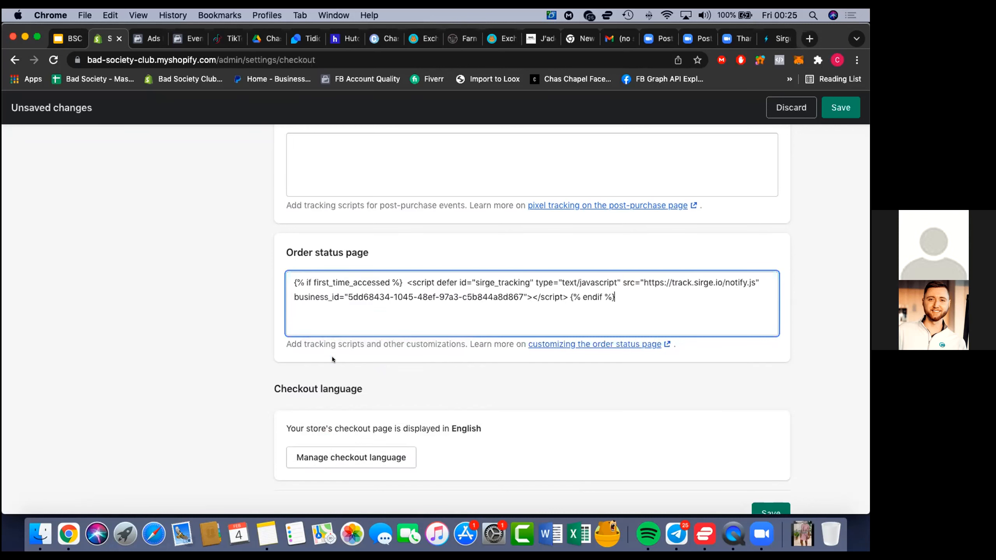
# Paste the same Sirge snippet into the Post-purchase page box under Additional scripts and save the checkout settings
pyautogui.scroll(10, 756, 233)
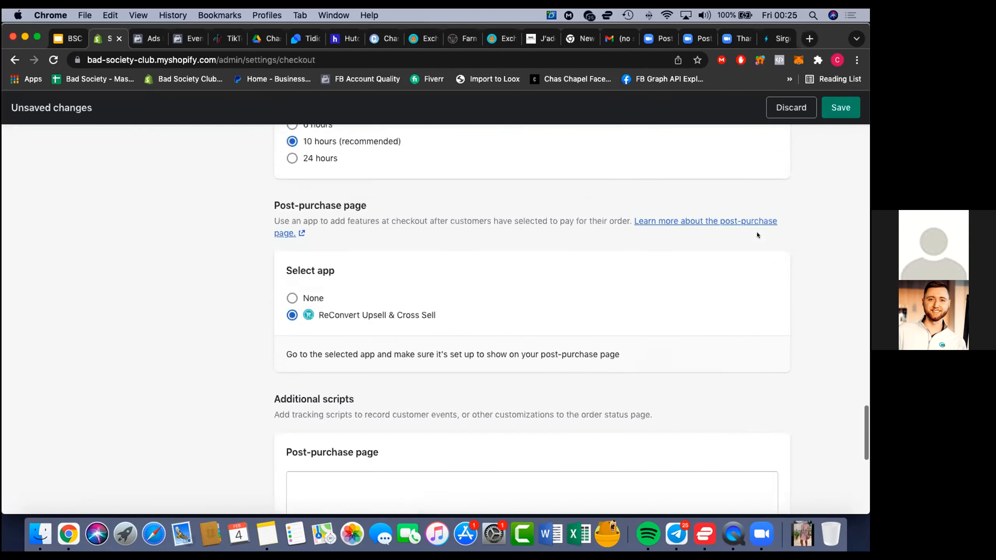
pyautogui.scroll(1, 756, 234)
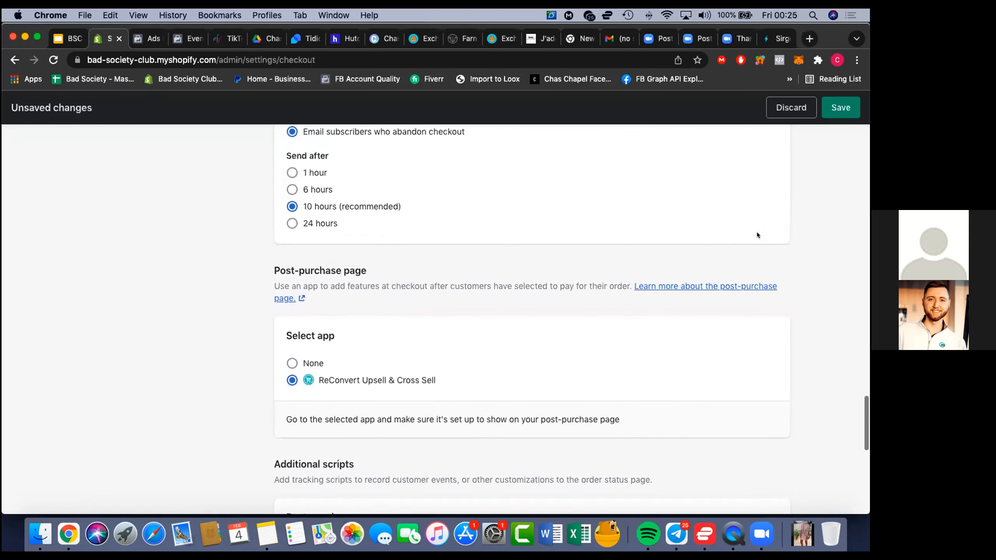
pyautogui.scroll(-1, 756, 232)
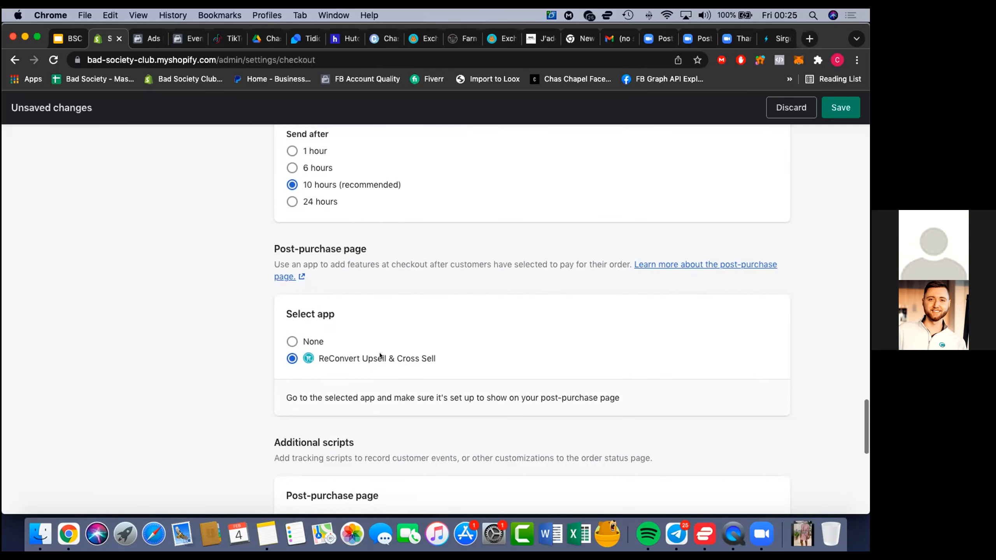
pyautogui.scroll(-5, 380, 355)
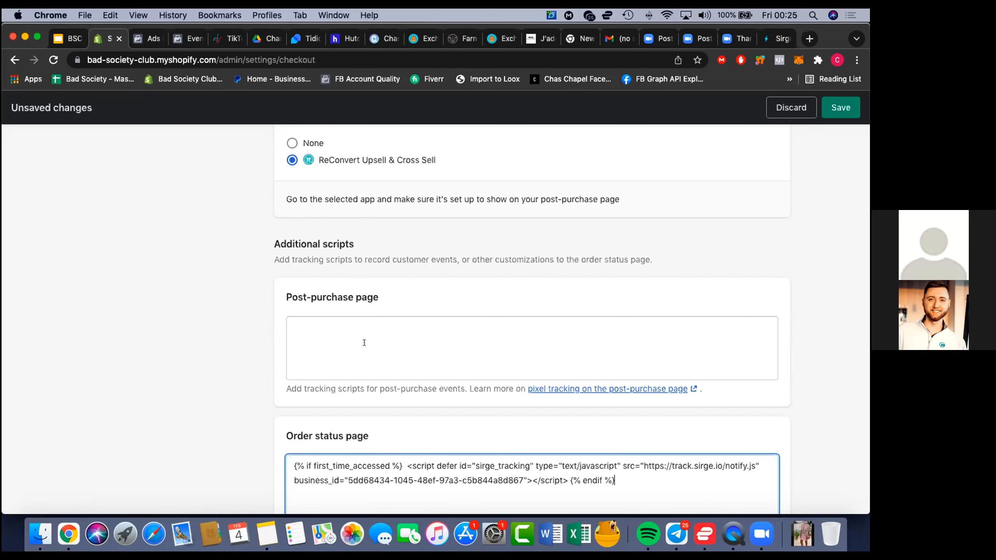
pyautogui.rightClick(345, 335)
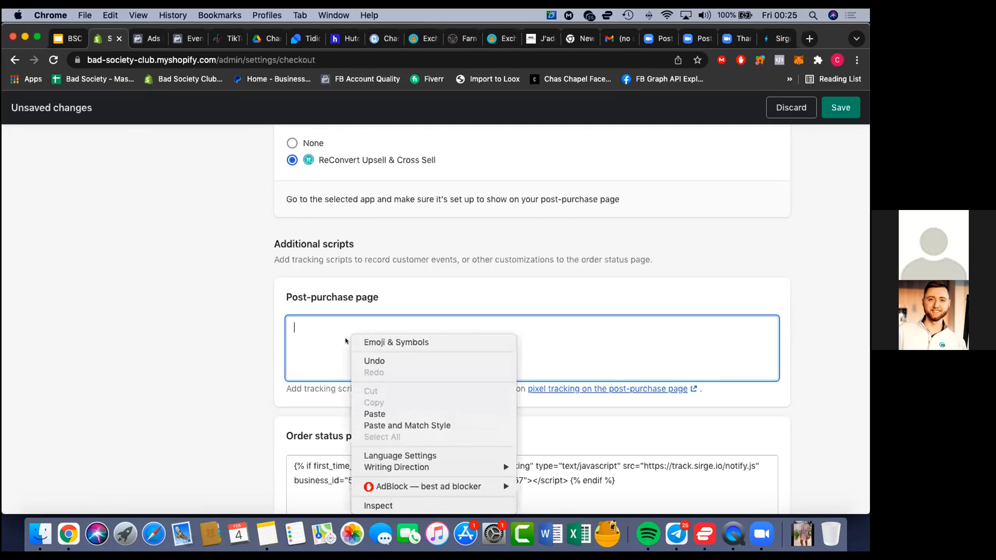
pyautogui.click(373, 408)
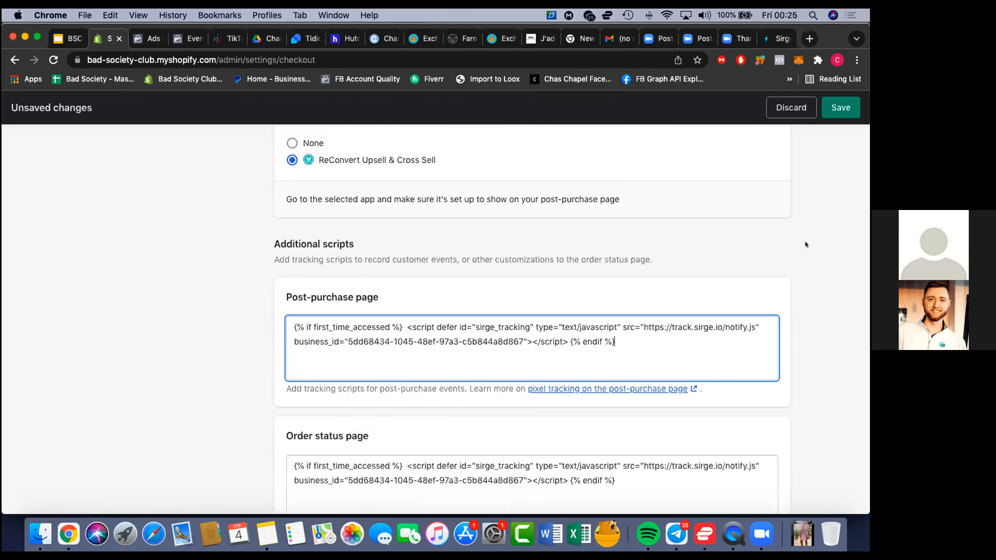
pyautogui.scroll(1, 815, 185)
pyautogui.click(839, 108)
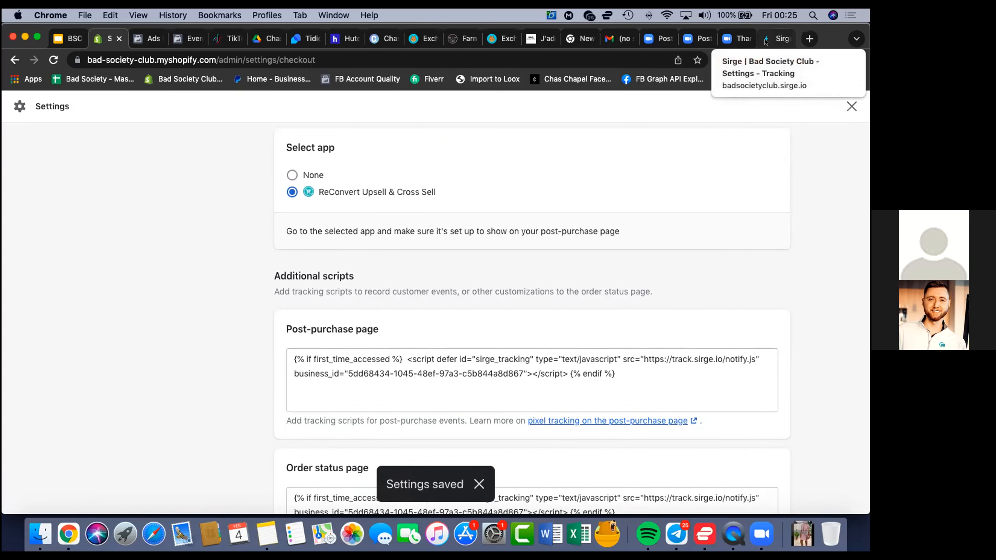
# Switch to Sirge and reload the tracking settings page to check the tracking status indicator
pyautogui.click(764, 39)
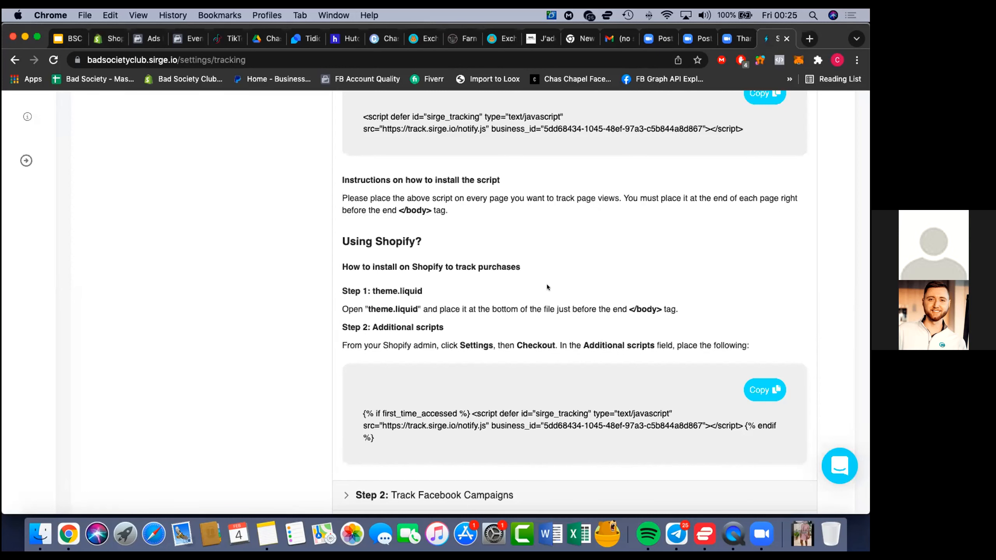
pyautogui.scroll(15, 529, 312)
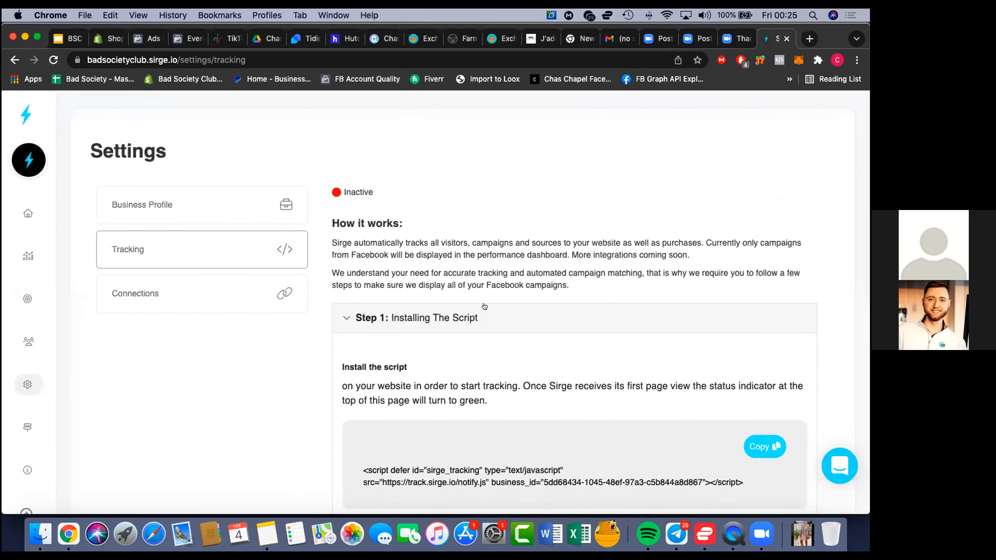
pyautogui.click(53, 59)
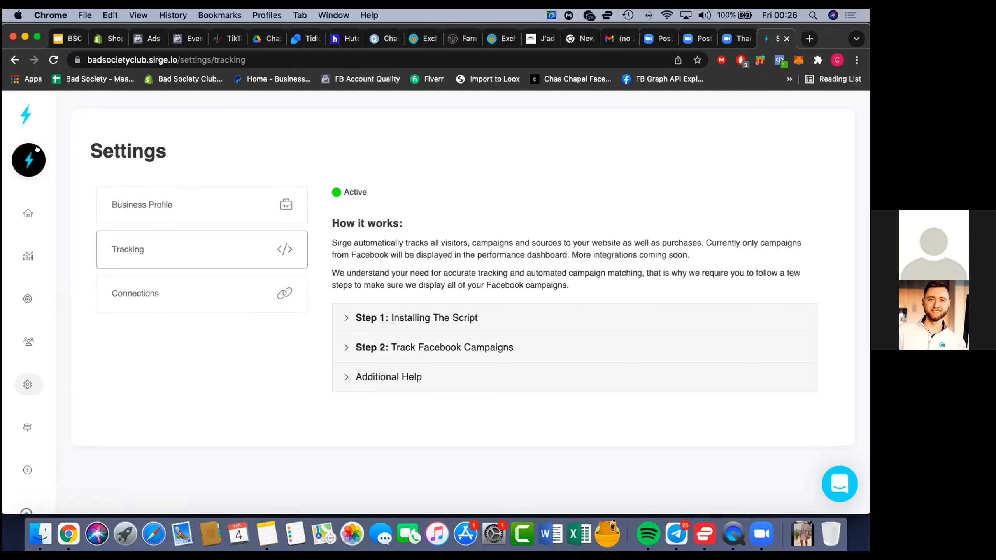
# Open the Campaigns performance page of the Bad Society Club business and bring up the Facebook UTM parameters for new ads and existing posts
pyautogui.click(28, 212)
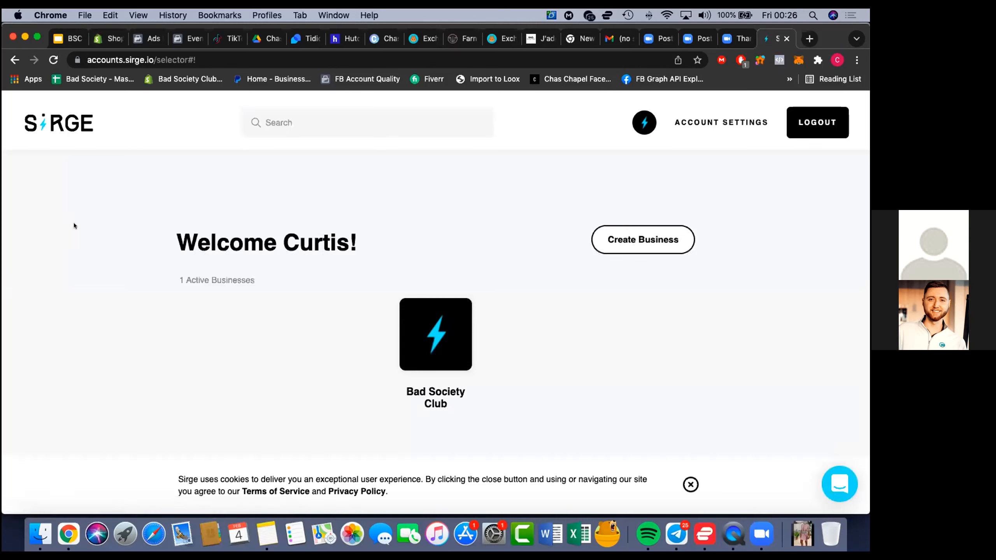
pyautogui.click(443, 326)
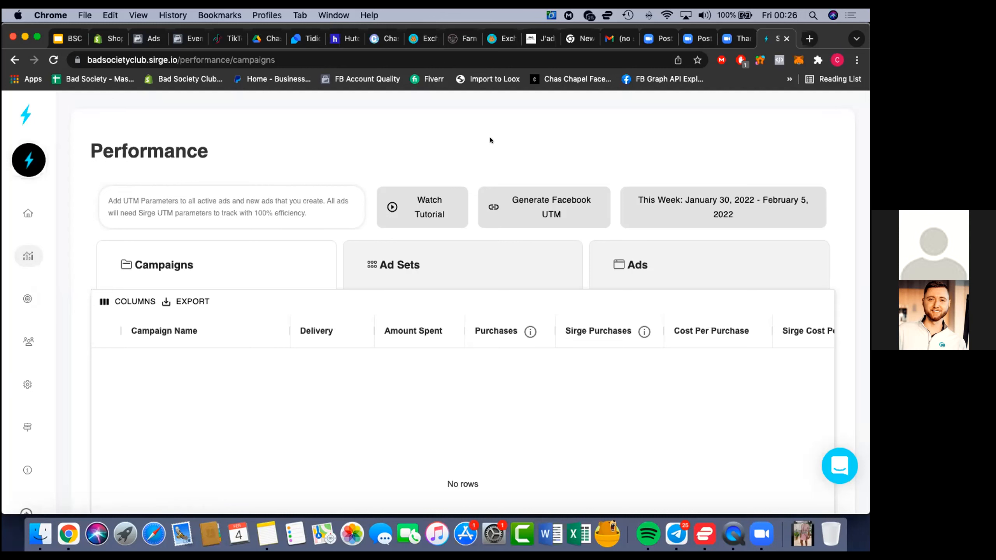
pyautogui.click(518, 196)
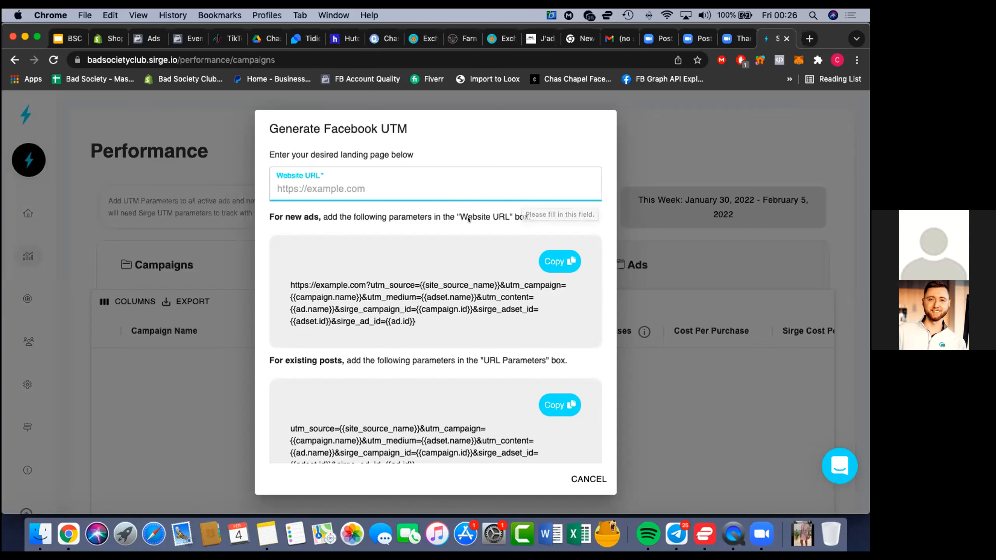
pyautogui.scroll(-3, 468, 337)
pyautogui.scroll(2, 468, 336)
pyautogui.scroll(-1, 468, 337)
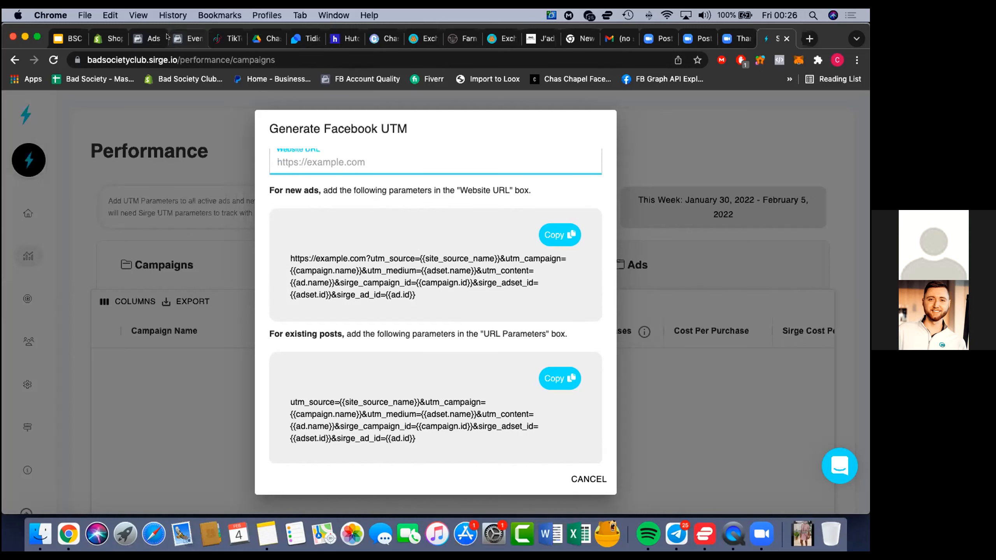
# Switch to Facebook Ads Manager, clear the previous ads selection and select only the TOF Cold Audience (£220) campaign
pyautogui.click(149, 37)
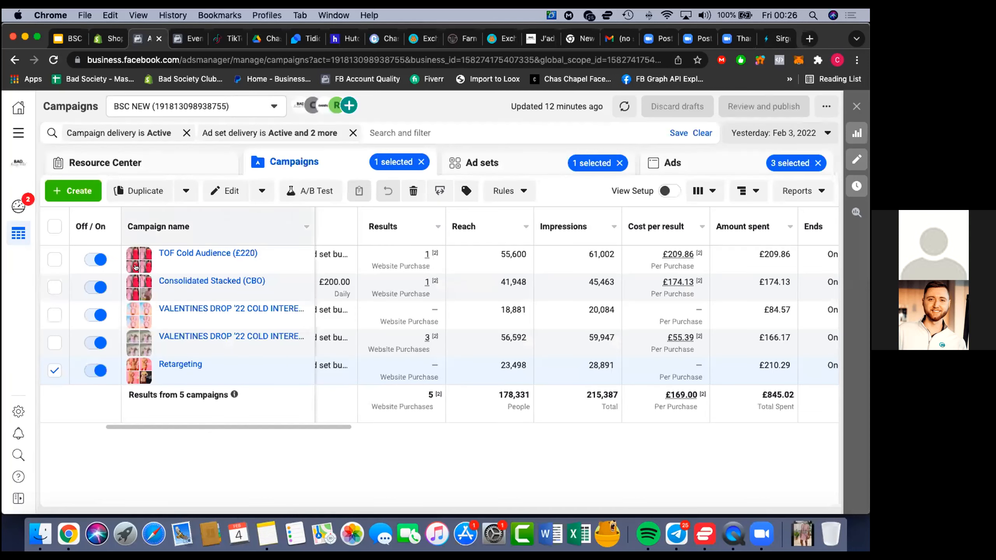
pyautogui.click(54, 227)
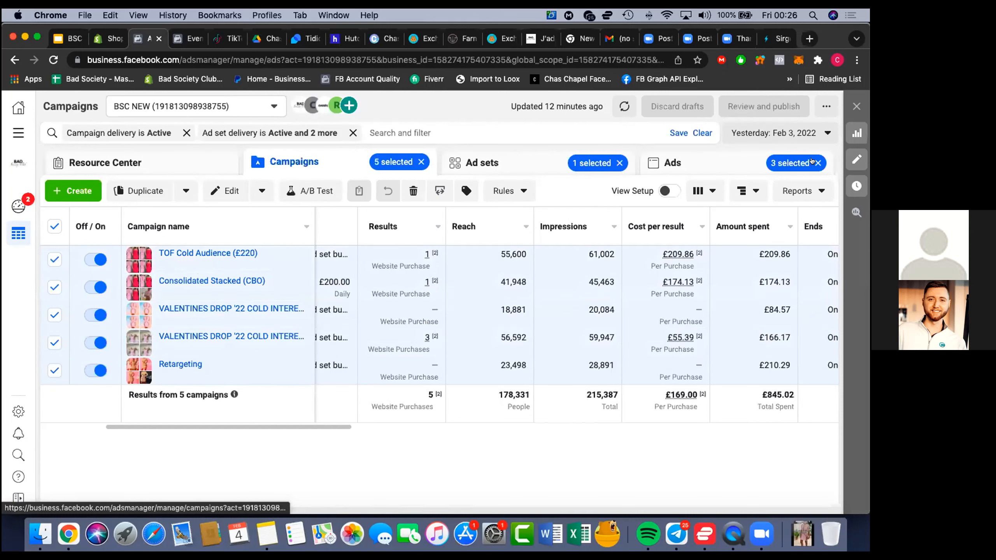
pyautogui.click(815, 163)
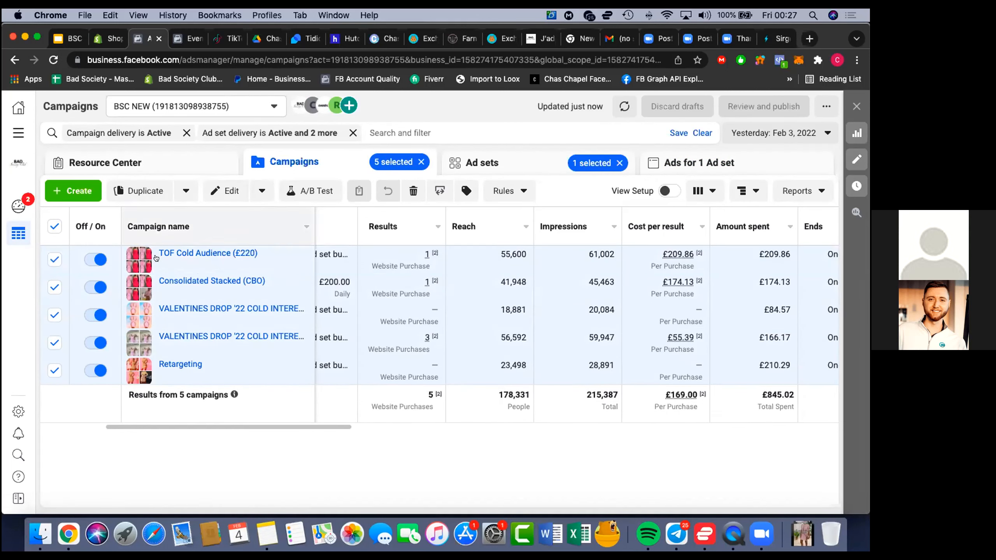
pyautogui.click(62, 262)
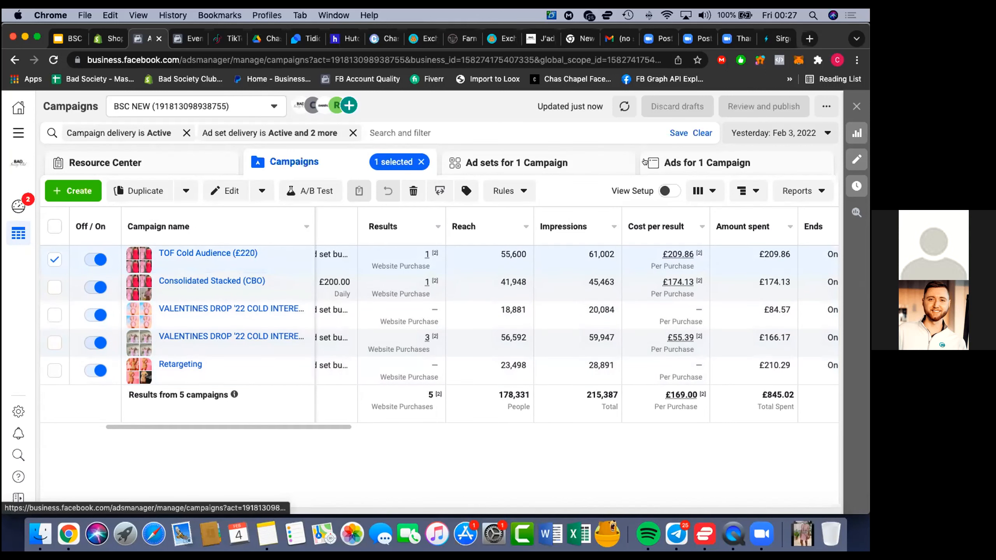
# Show the ads of the TOF Cold Audience (£220) campaign and select all of them
pyautogui.click(654, 162)
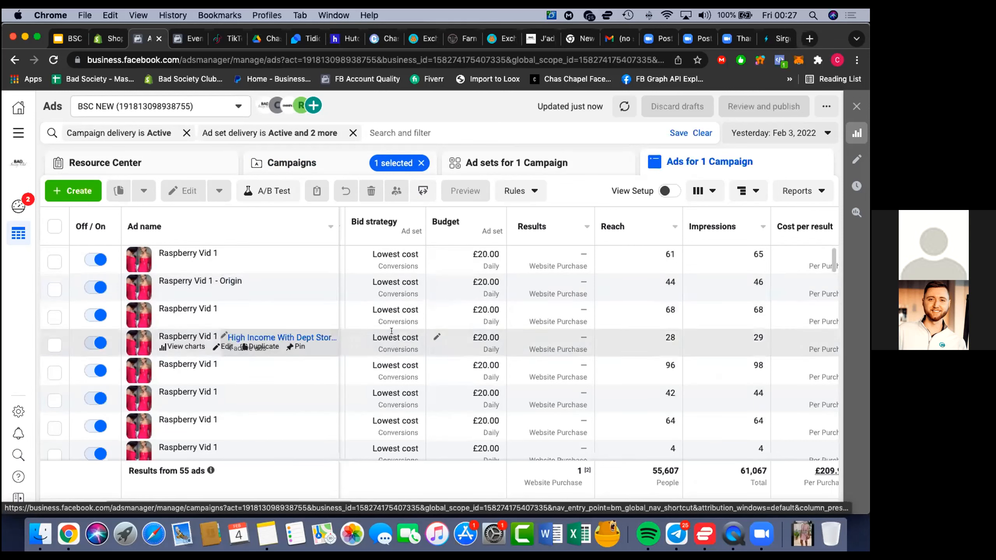
pyautogui.scroll(-2, 391, 333)
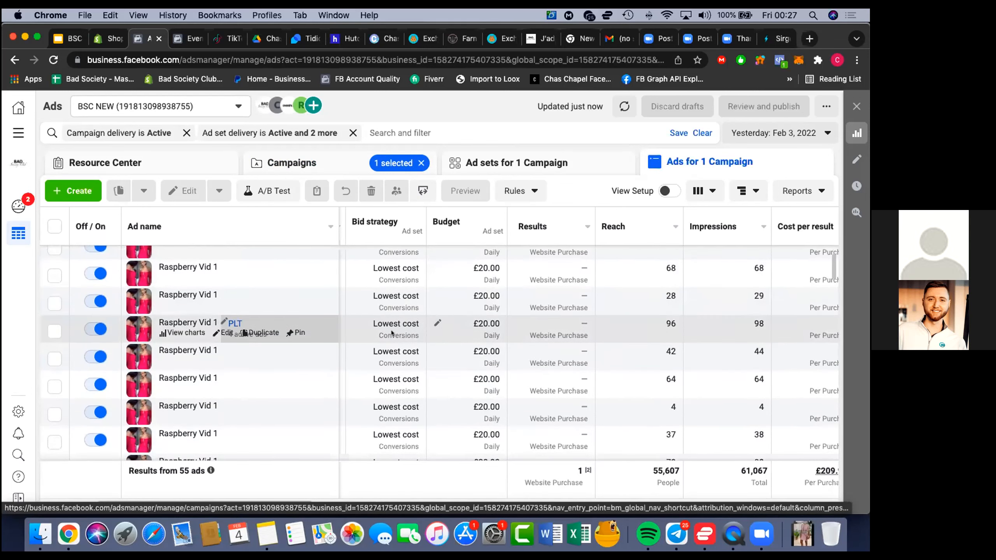
pyautogui.scroll(2, 391, 333)
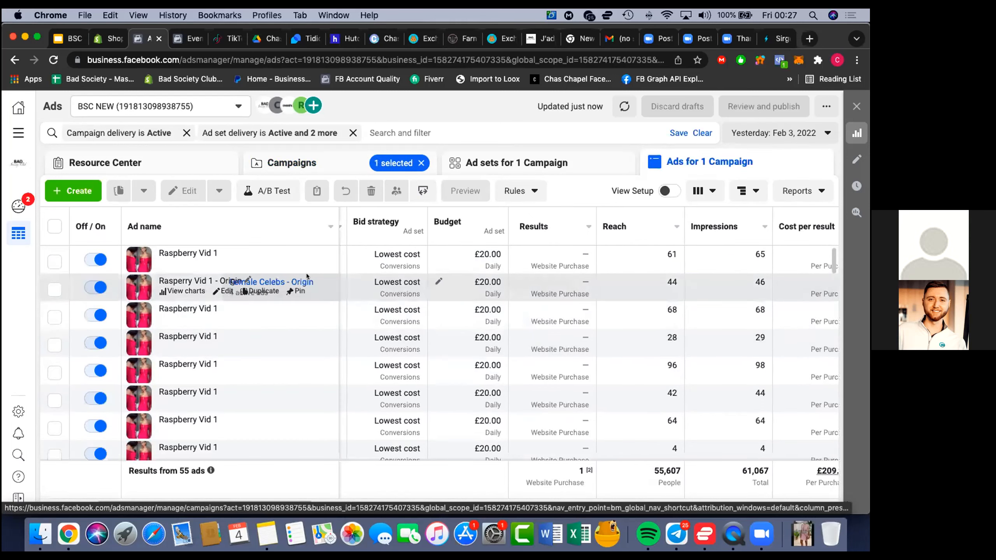
pyautogui.click(54, 226)
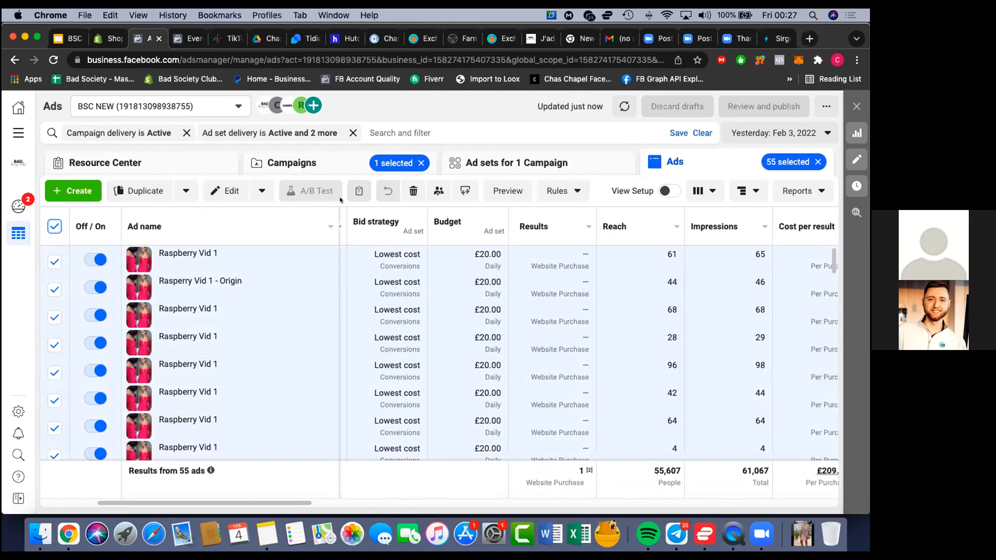
pyautogui.moveTo(187, 260)
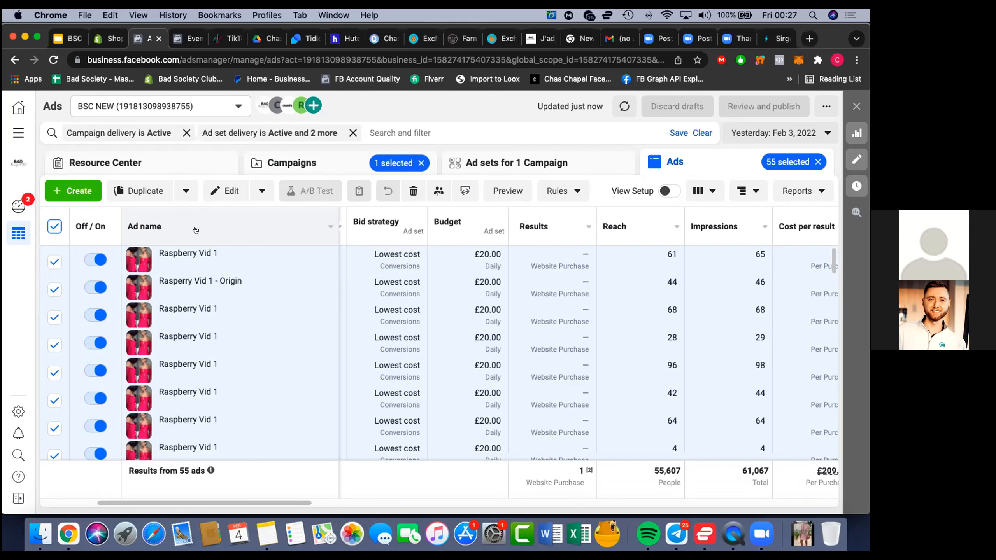
# Turn on the setup view for the ads and look through the setup columns, including URL parameters
pyautogui.click(659, 191)
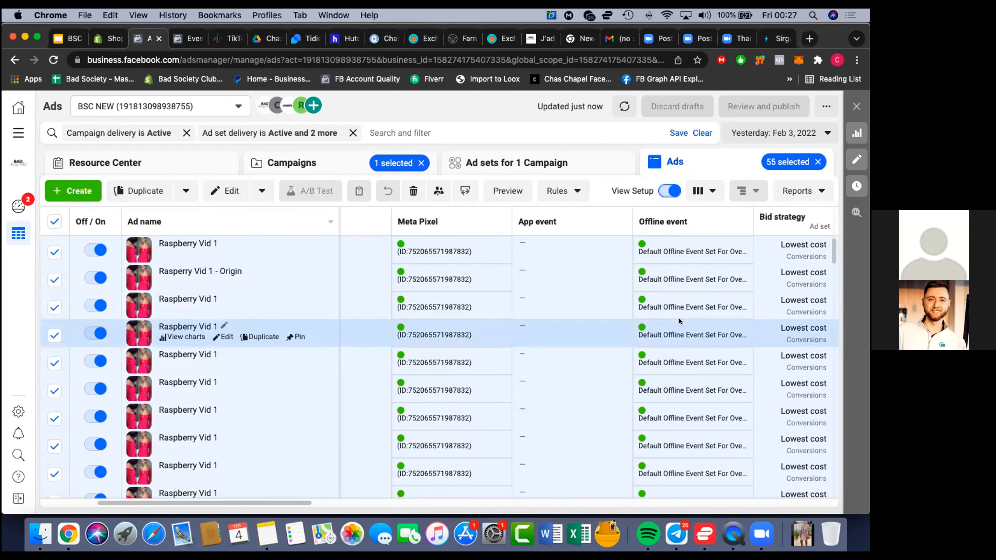
pyautogui.hscroll(6, 678, 319)
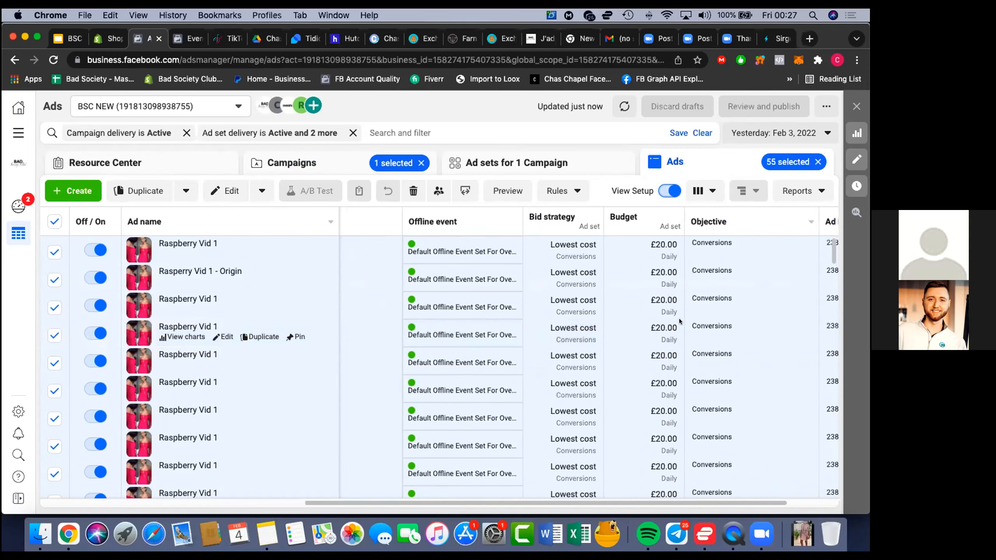
pyautogui.hscroll(2, 678, 318)
pyautogui.scroll(-1, 678, 319)
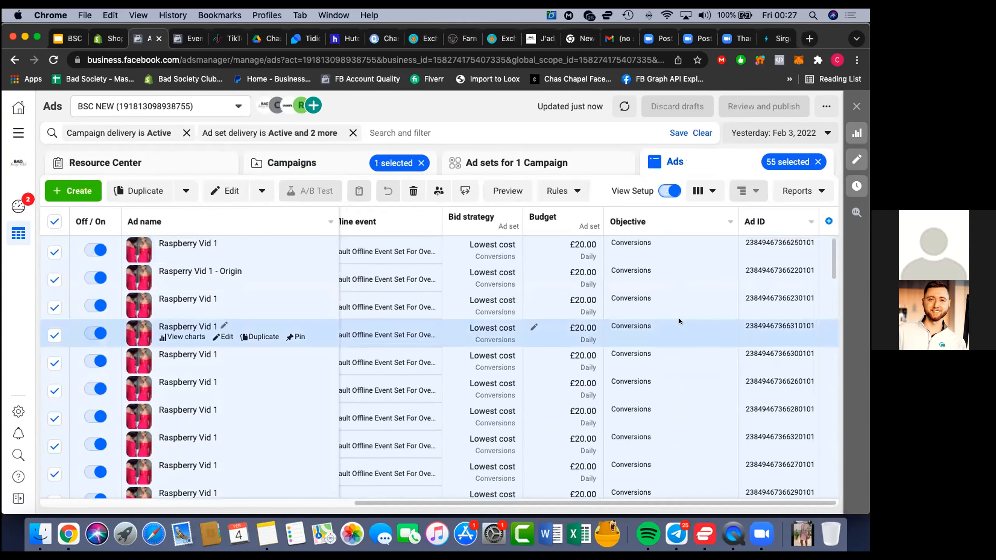
pyautogui.hscroll(-10, 678, 318)
pyautogui.scroll(1, 679, 319)
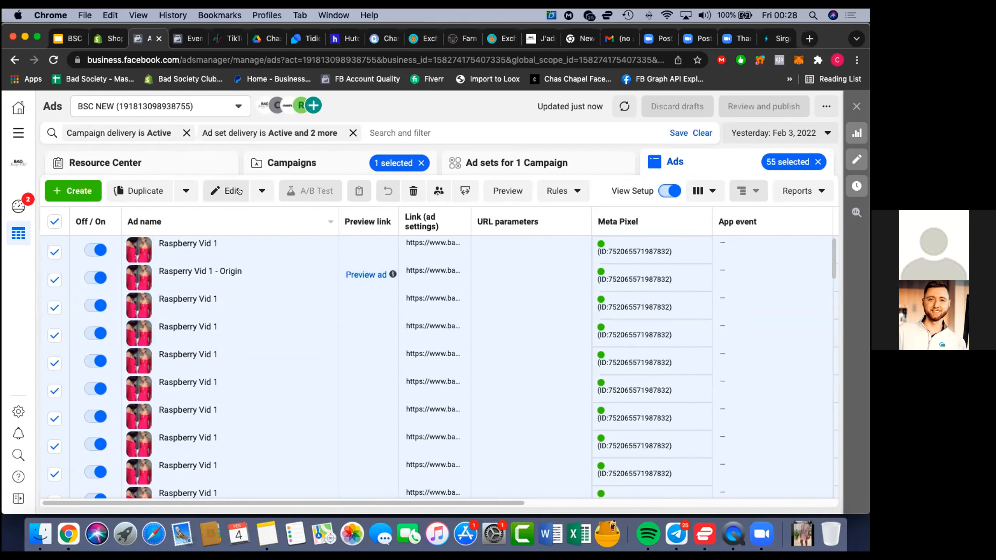
# Open all selected ads for bulk editing and copy the UTM parameters for existing posts from Sirge
pyautogui.click(224, 190)
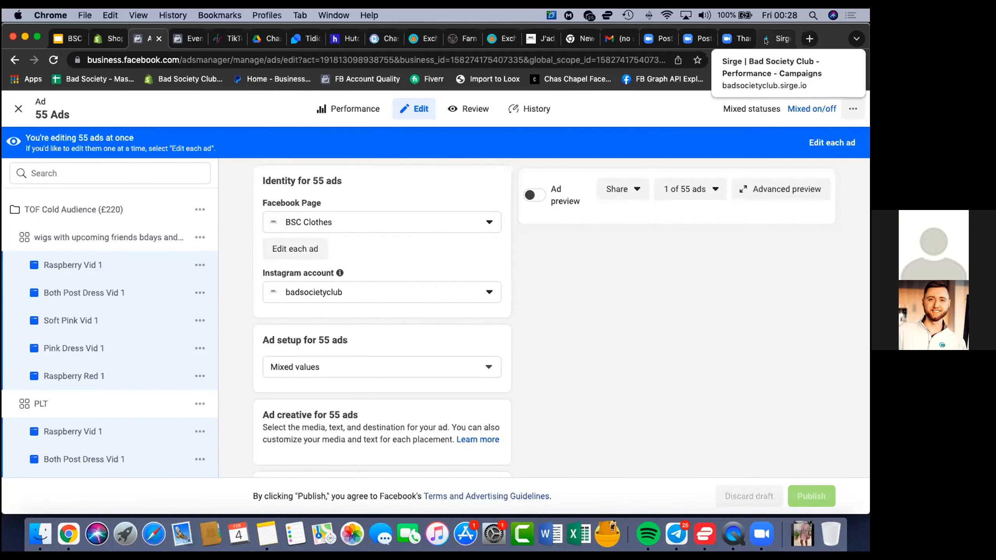
pyautogui.scroll(-10, 451, 275)
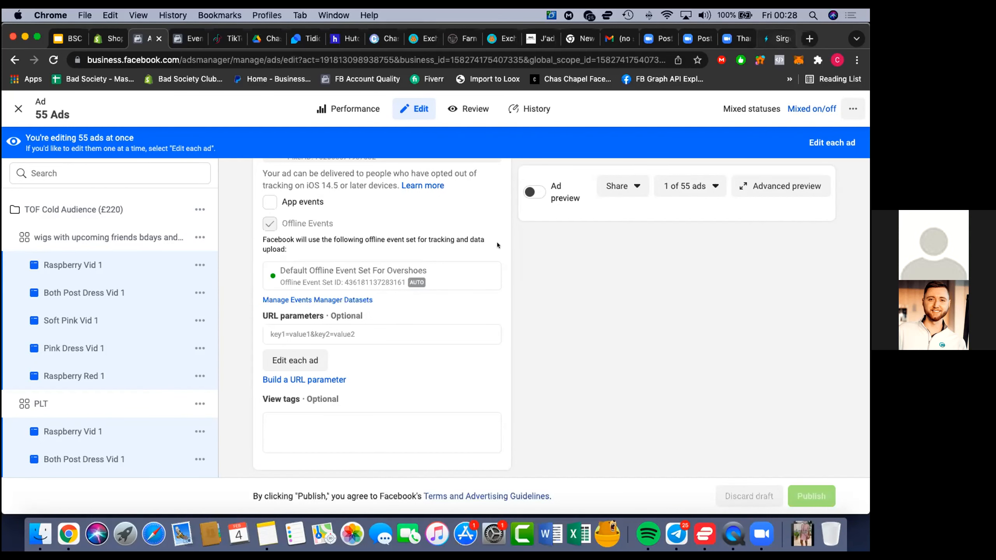
pyautogui.click(769, 41)
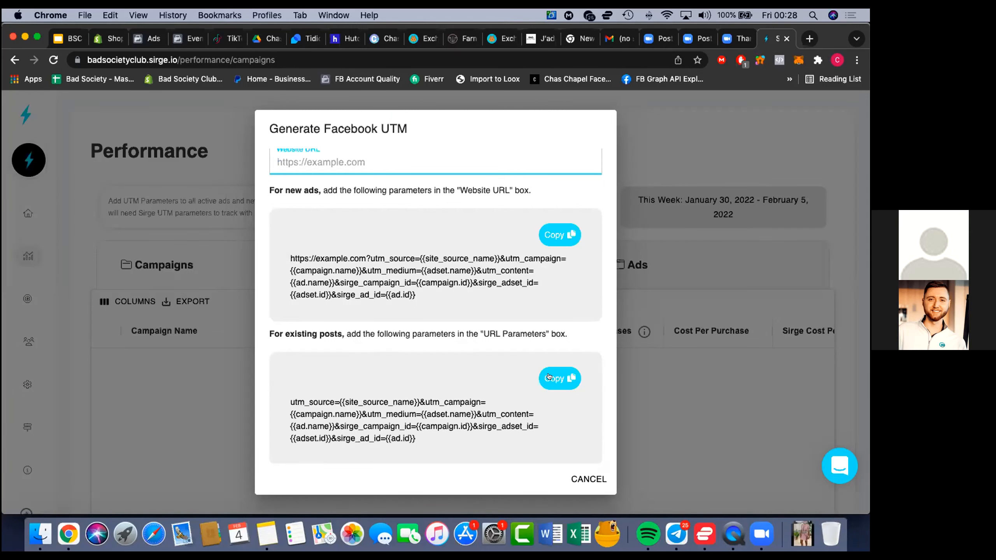
pyautogui.scroll(-1, 548, 377)
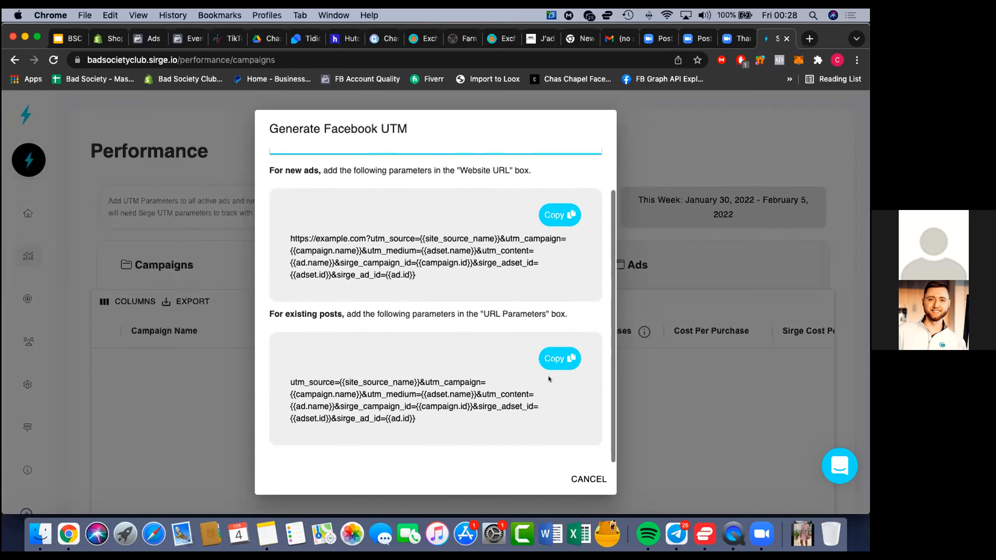
pyautogui.click(552, 356)
# Return to Ads Manager and paste the copied Sirge UTM string into the URL parameters of the ads being bulk-edited
pyautogui.click(144, 36)
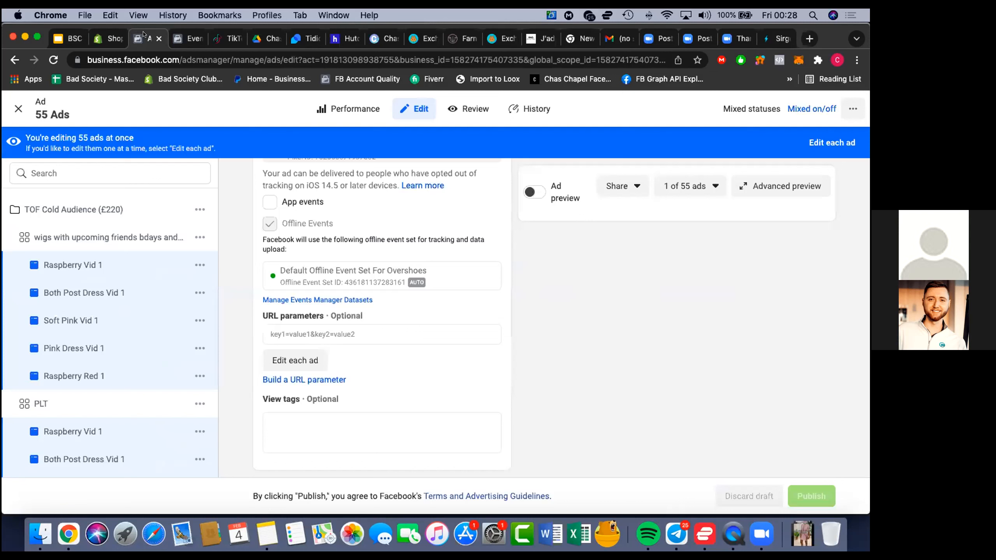
pyautogui.click(305, 334)
pyautogui.rightClick(308, 331)
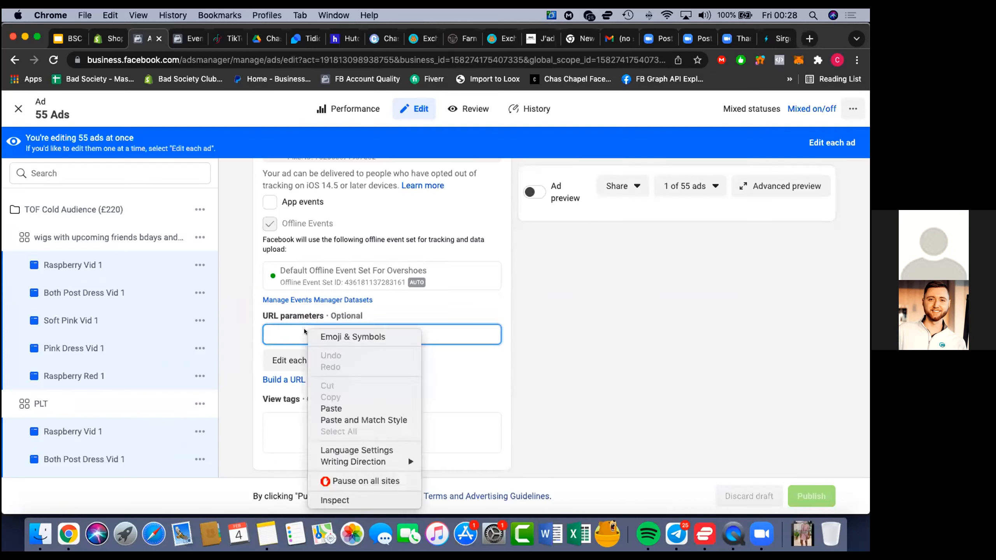
pyautogui.click(327, 406)
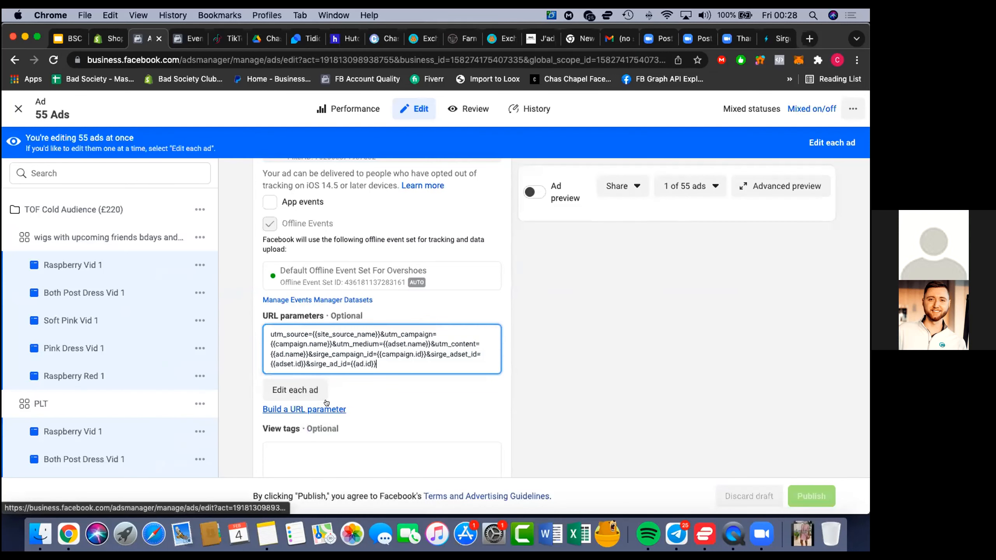
pyautogui.click(692, 449)
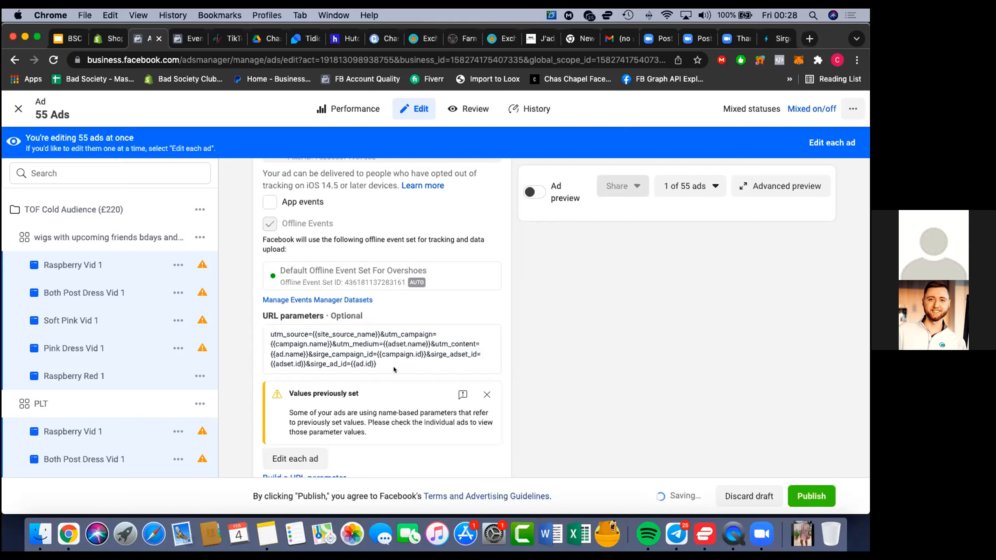
# Publish the URL parameter changes for the bulk-edited ads and close the editor
pyautogui.scroll(-2, 389, 361)
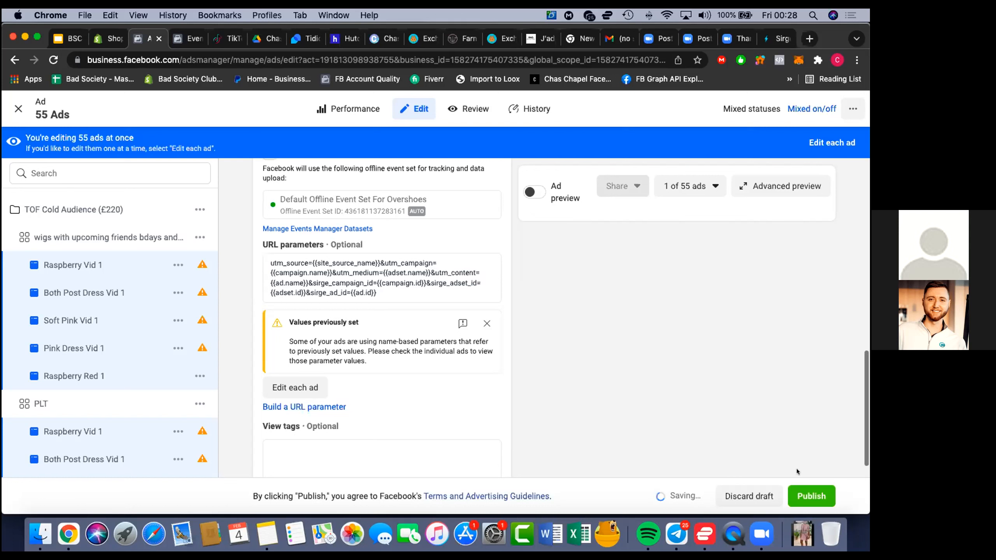
pyautogui.click(808, 491)
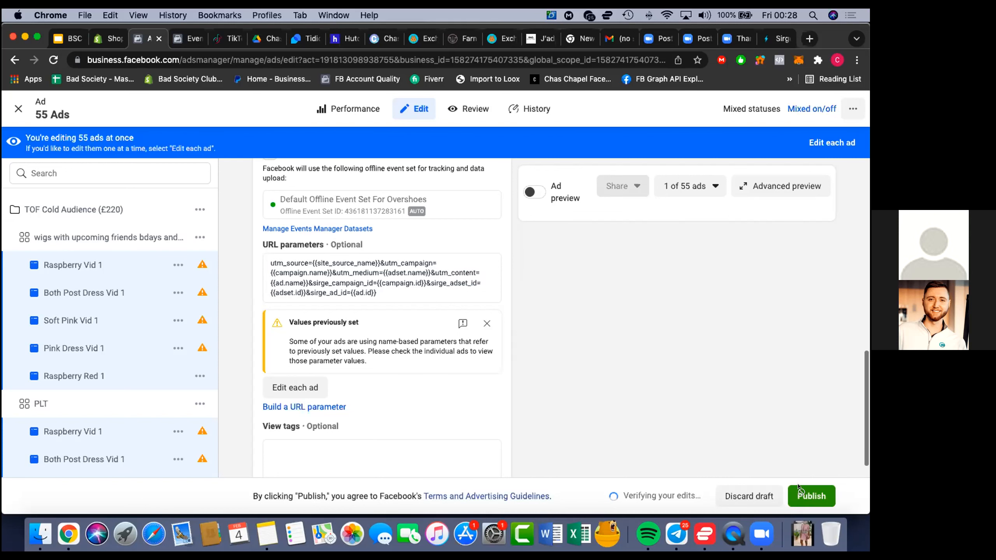
pyautogui.click(808, 498)
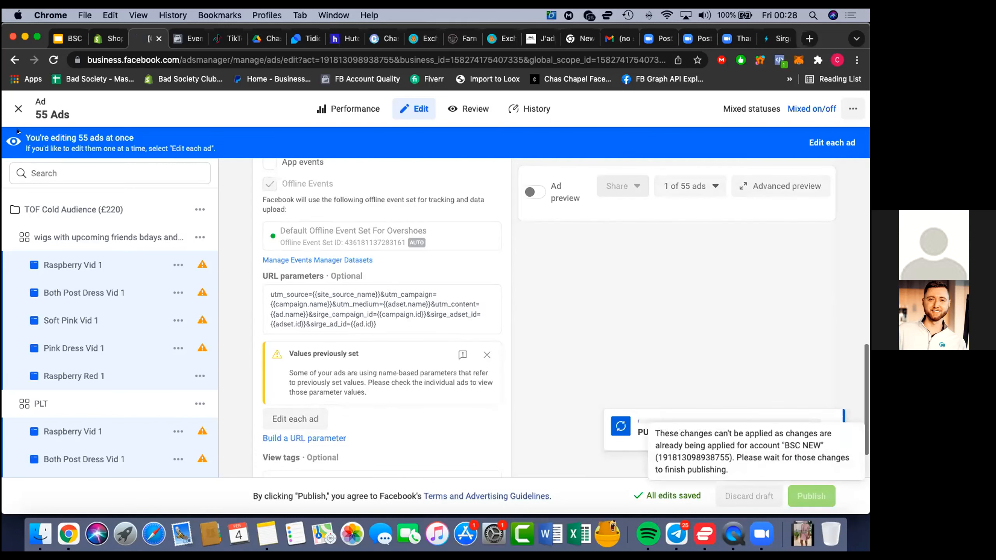
pyautogui.click(17, 110)
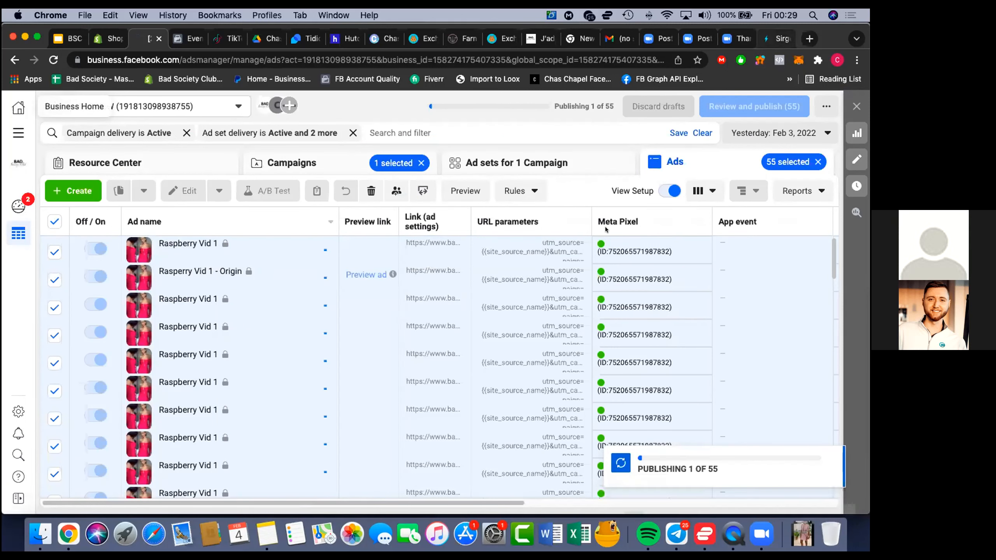
# Switch to Sirge and examine the landing page Website URL field and the new-ads parameters in the Facebook UTM generator
pyautogui.press('super+9')
pyautogui.scroll(2, 418, 217)
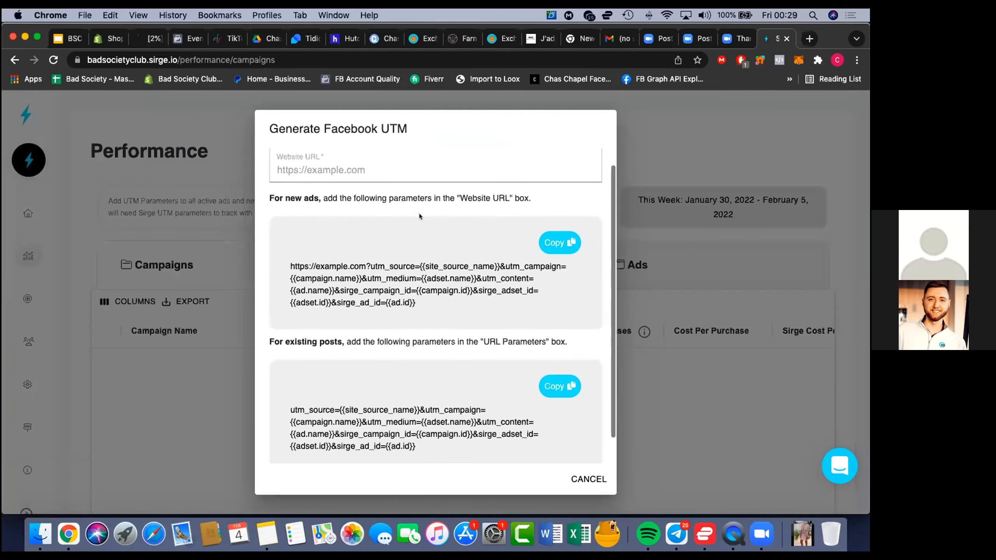
pyautogui.scroll(1, 404, 240)
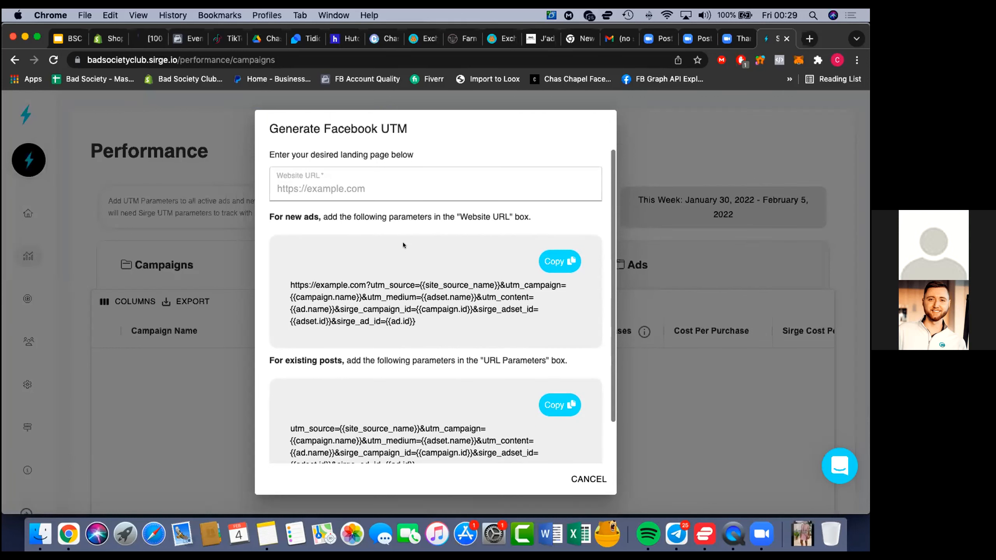
pyautogui.click(462, 188)
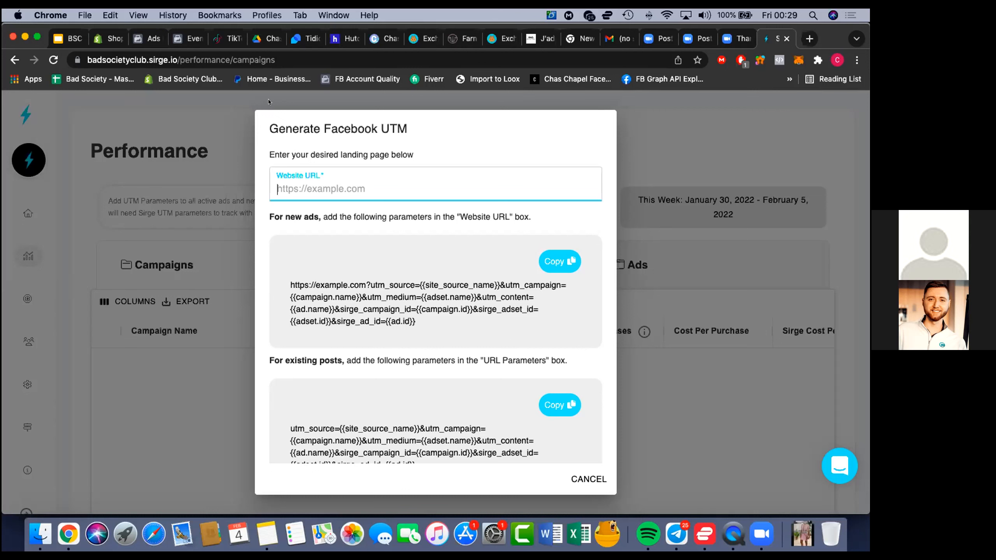
# Return to Ads Manager, remove the ad set delivery filter and go back to the campaign list
pyautogui.click(142, 40)
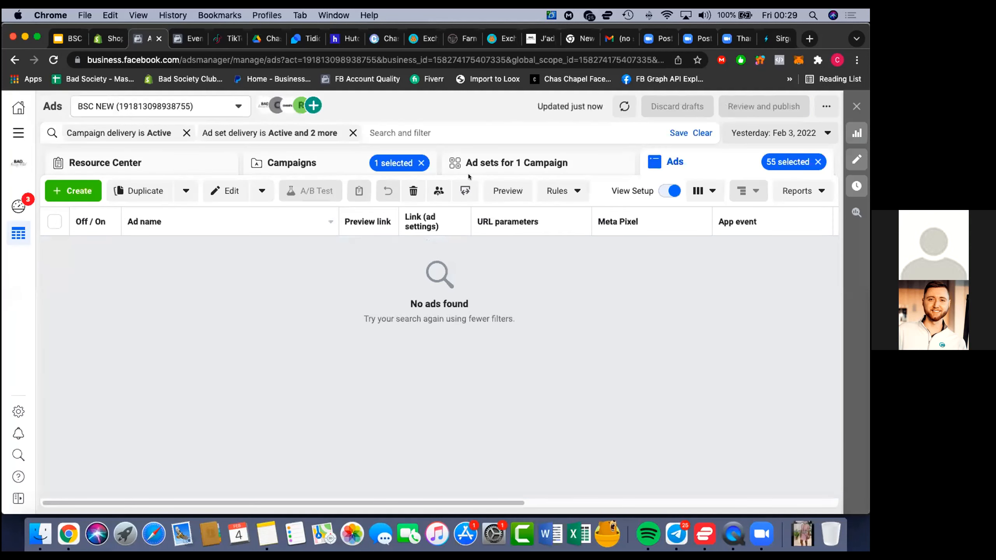
pyautogui.click(353, 133)
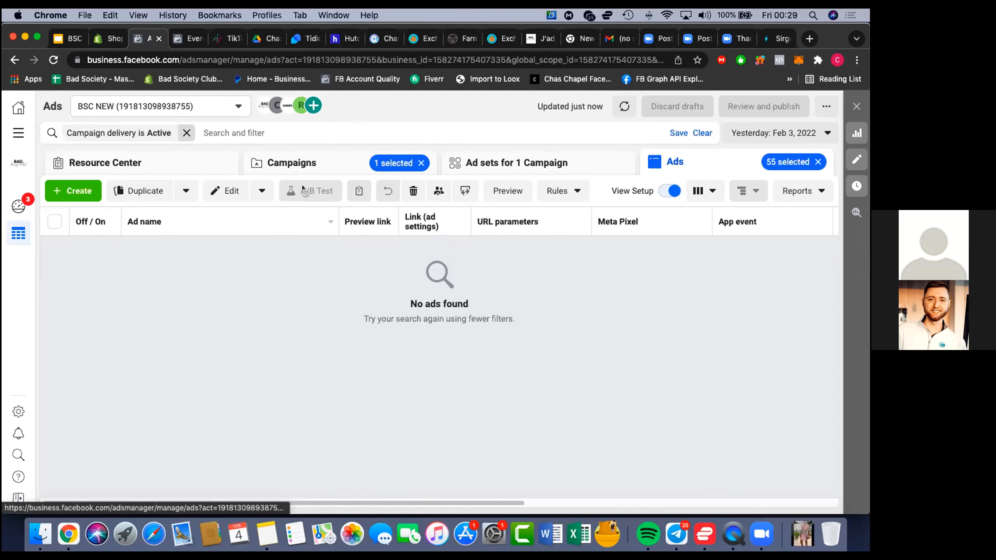
pyautogui.click(293, 164)
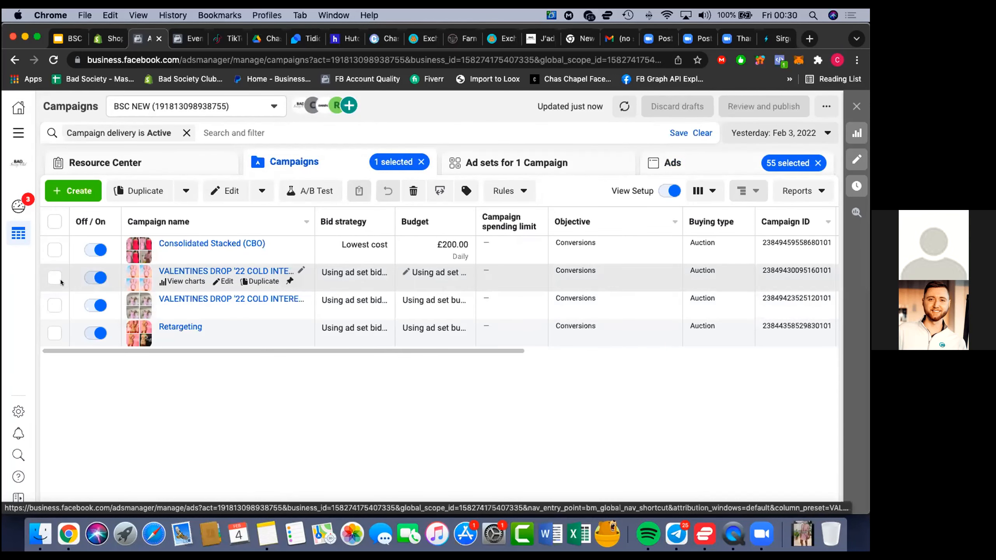
# Choose the VALENTINES DROP '22 campaign just above Retargeting, select its £30.00 Rappers w/luxury department stores ad set and list that set's ads
pyautogui.click(63, 309)
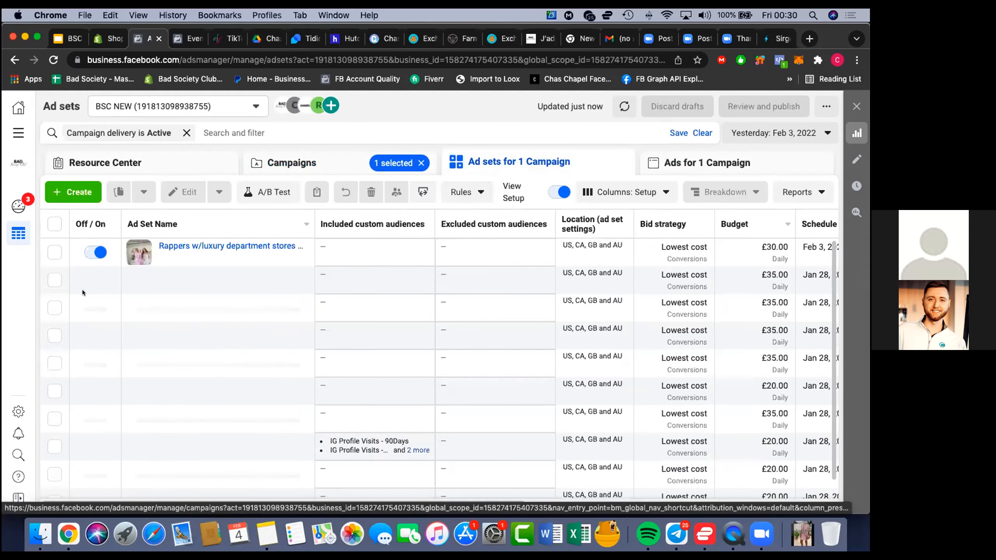
pyautogui.click(60, 253)
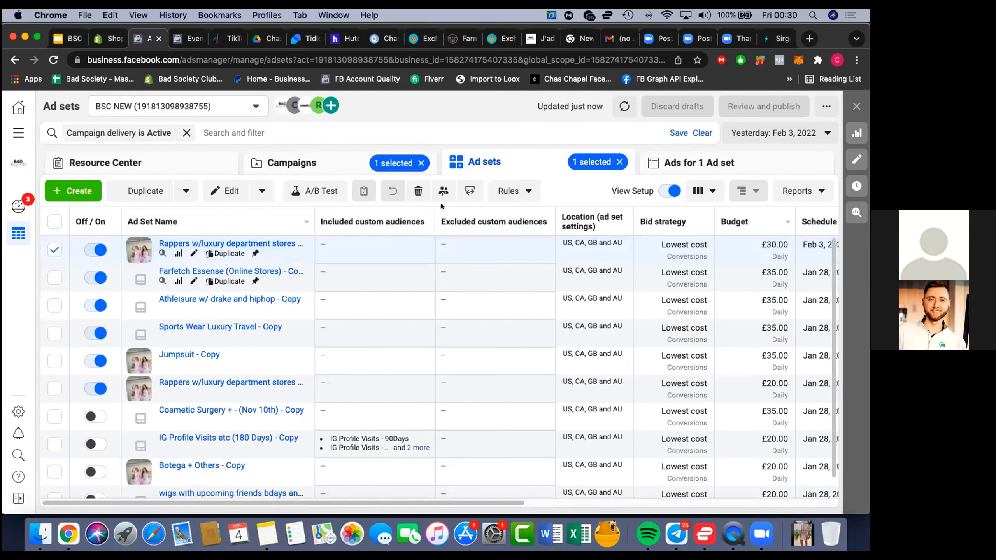
pyautogui.click(730, 163)
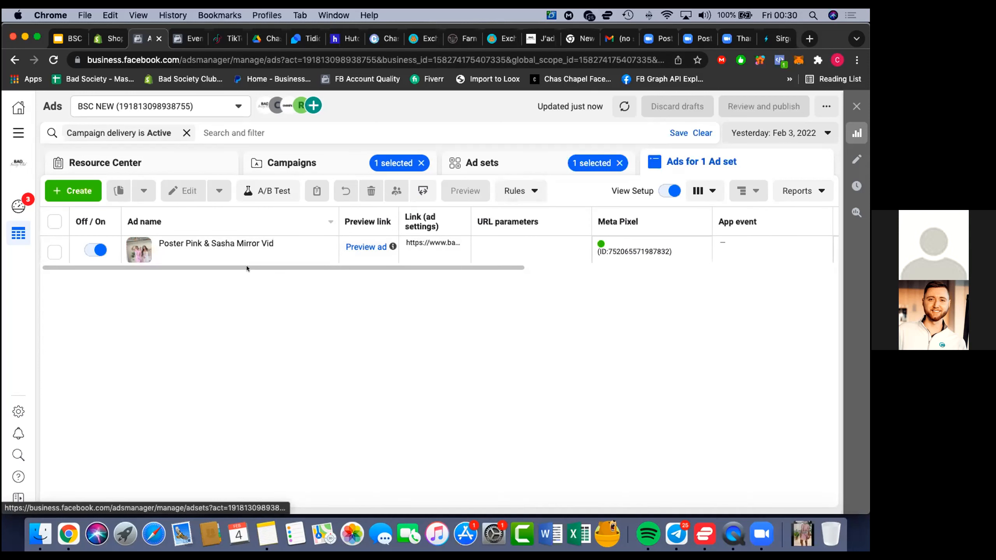
# Open the Poster Pink & Sasha Mirror Vid ad for editing and bring up its URL parameters
pyautogui.click(226, 253)
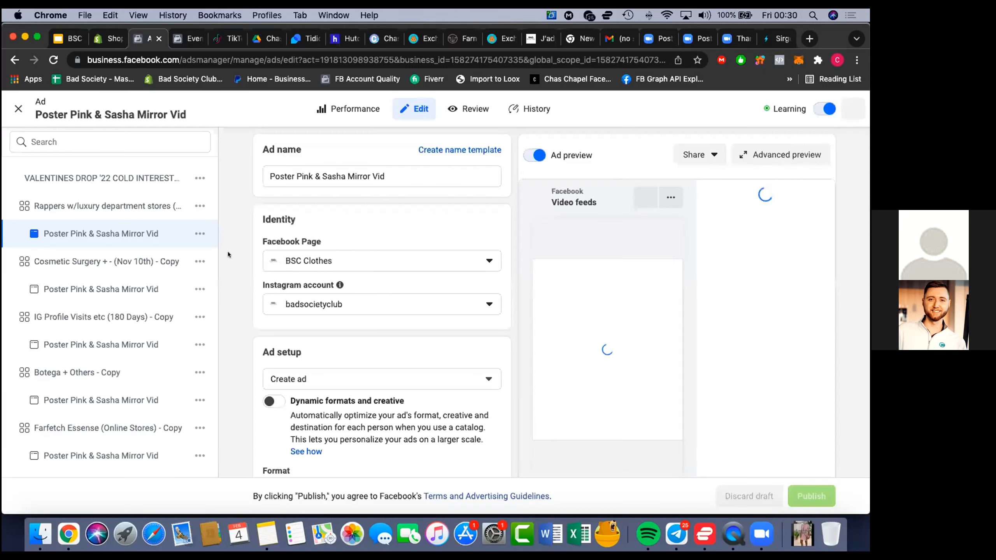
pyautogui.scroll(-3, 244, 303)
pyautogui.scroll(-10, 244, 302)
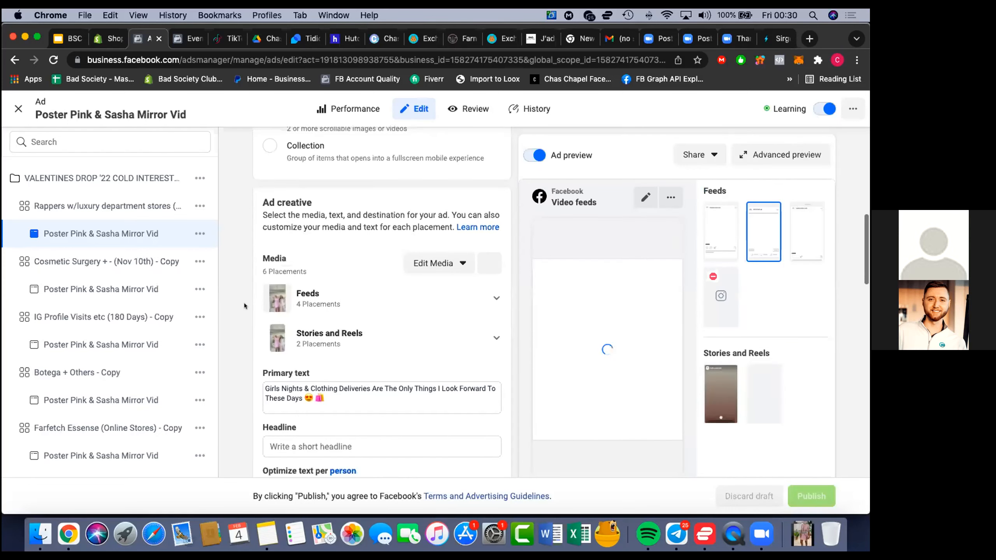
pyautogui.scroll(-4, 244, 303)
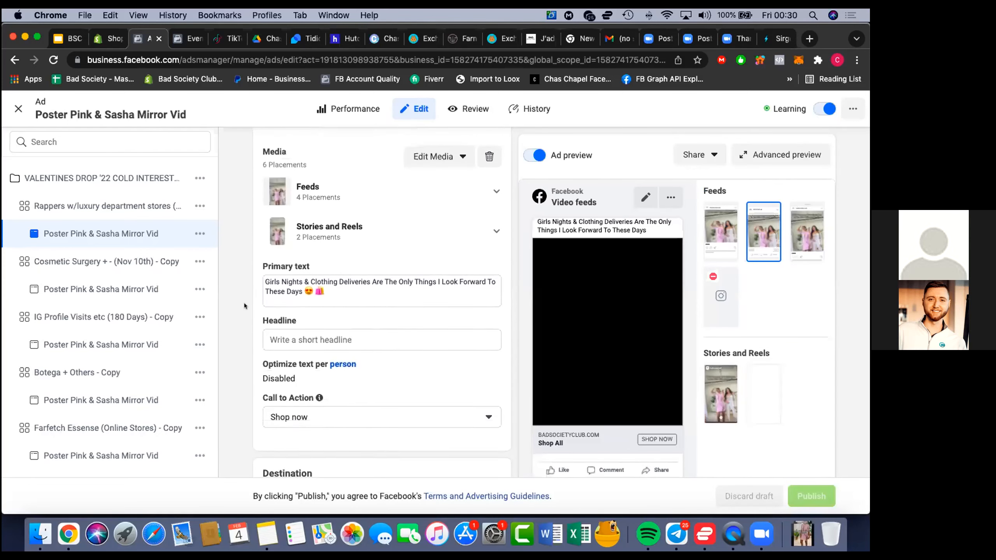
pyautogui.scroll(-5, 244, 302)
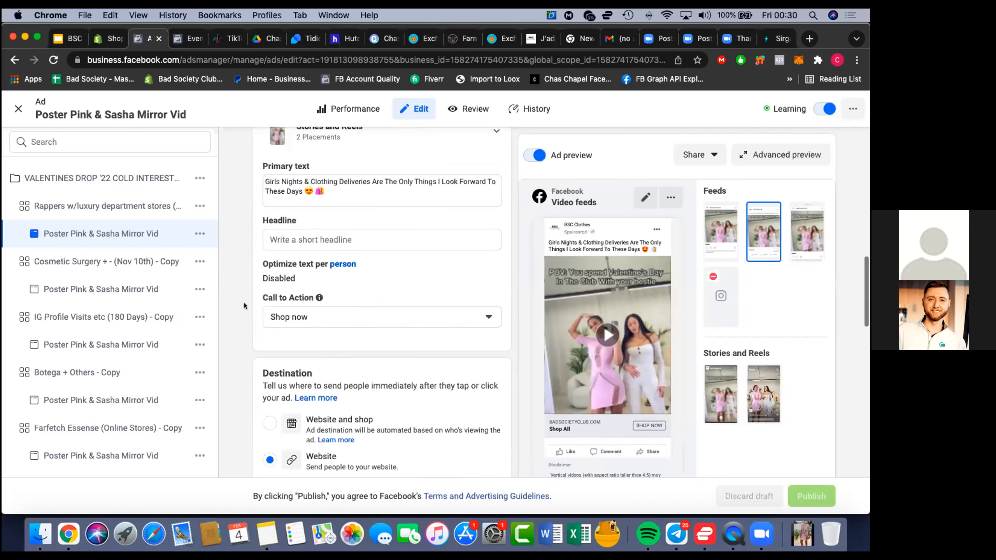
pyautogui.scroll(-10, 244, 302)
pyautogui.scroll(-8, 244, 306)
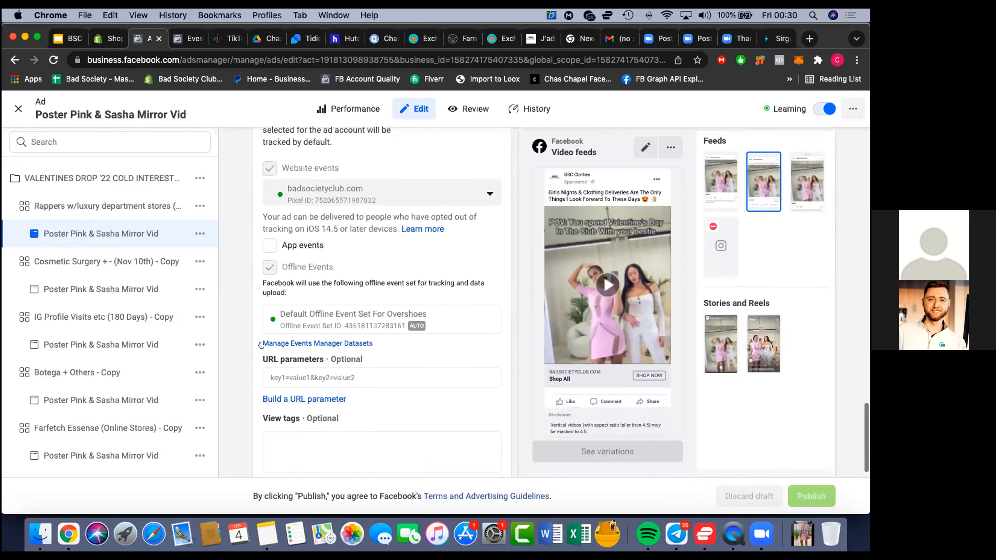
# Paste the Sirge UTM parameters for existing posts into the Poster Pink & Sasha Mirror Vid ad's URL parameters and publish the ad
pyautogui.click(296, 377)
pyautogui.rightClick(296, 377)
pyautogui.click(312, 412)
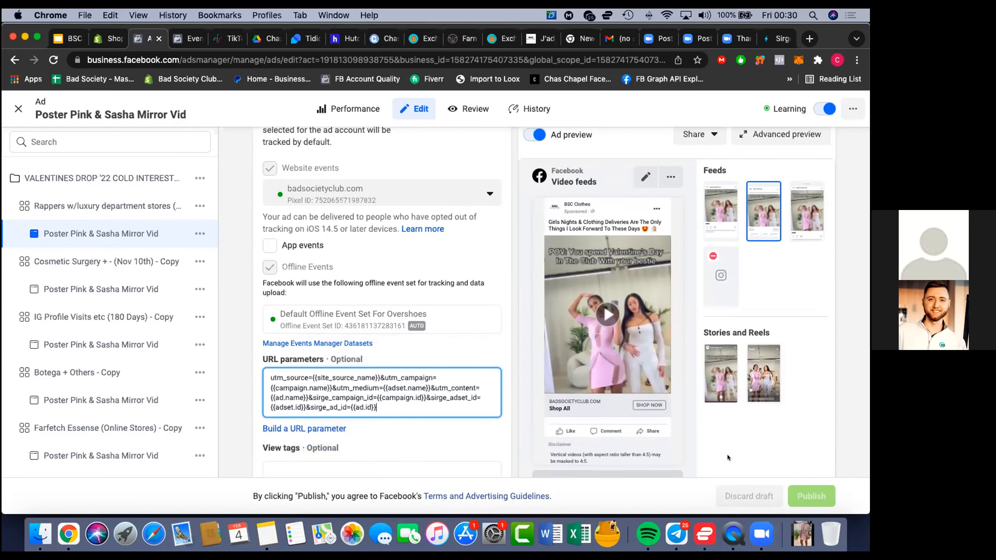
pyautogui.click(803, 493)
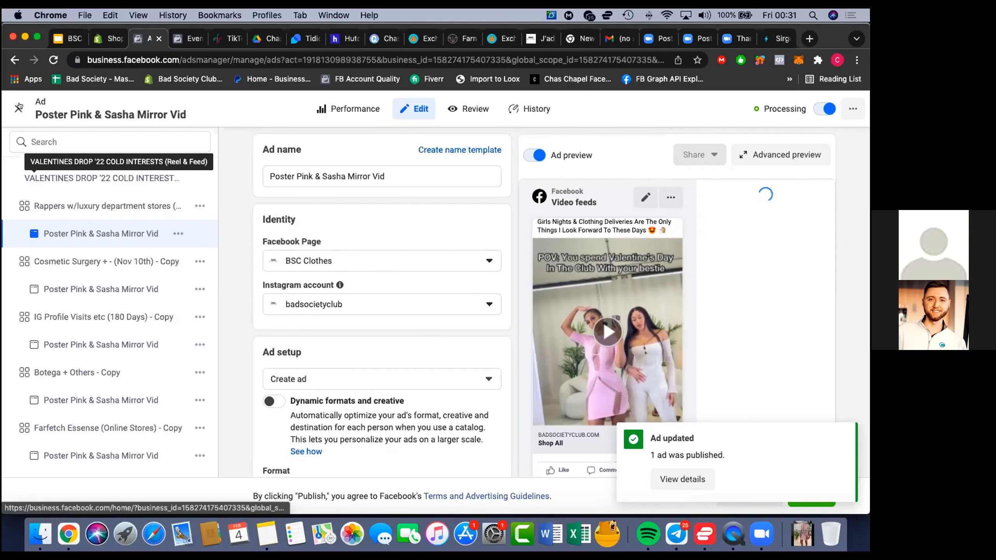
# Close the ad editor and try to review and publish the remaining draft from the ads list
pyautogui.click(18, 107)
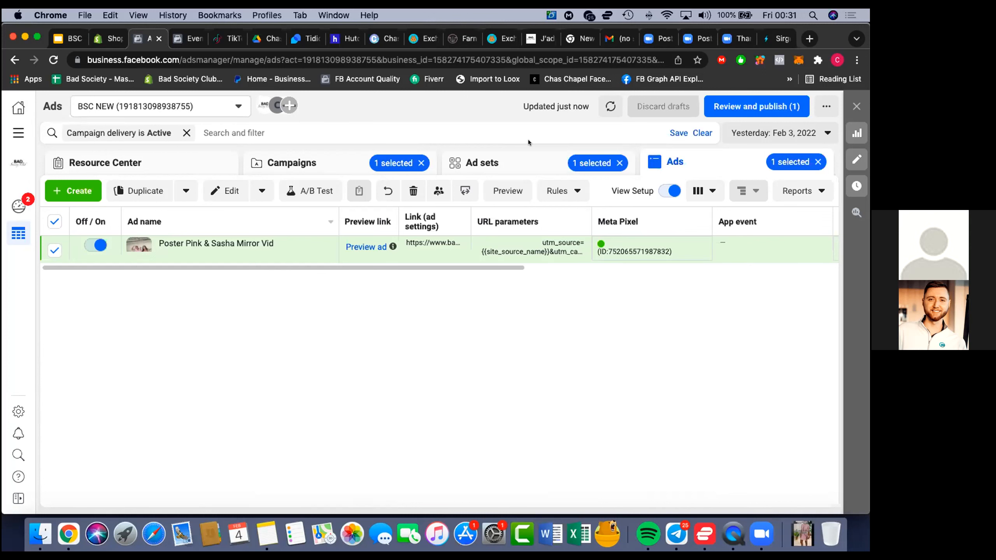
pyautogui.click(722, 108)
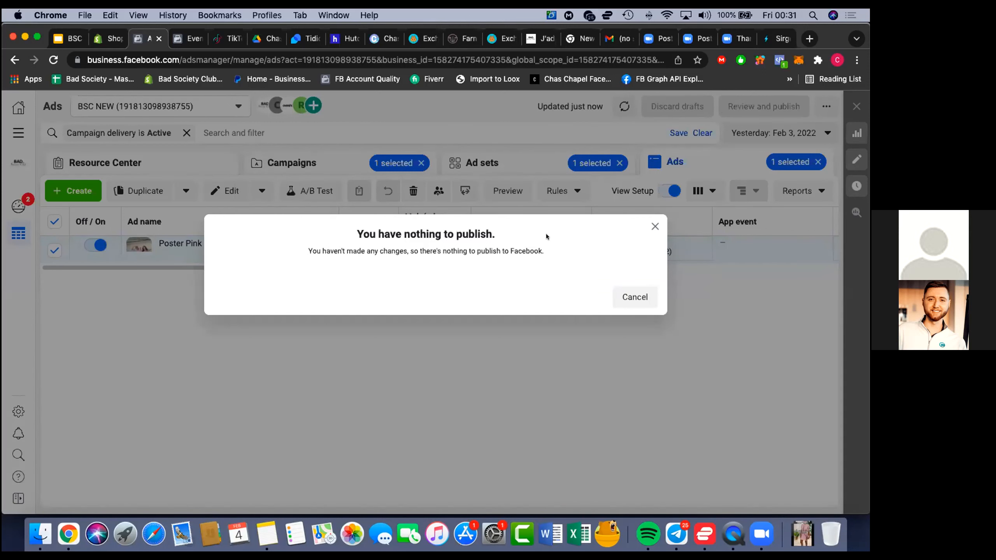
pyautogui.click(654, 227)
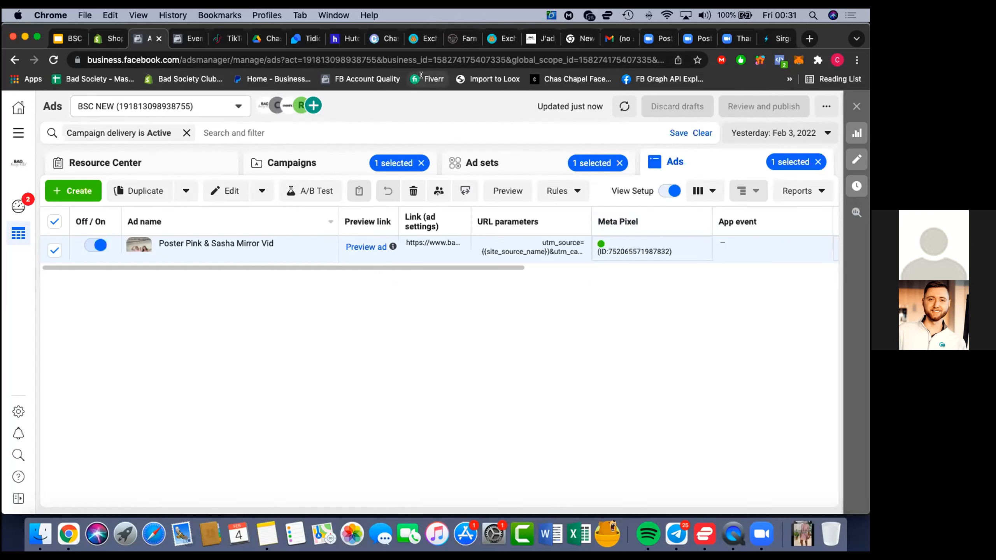
# Switch to Sirge, dismiss the Facebook UTM generator and look over the Performance page's campaign table
pyautogui.click(775, 39)
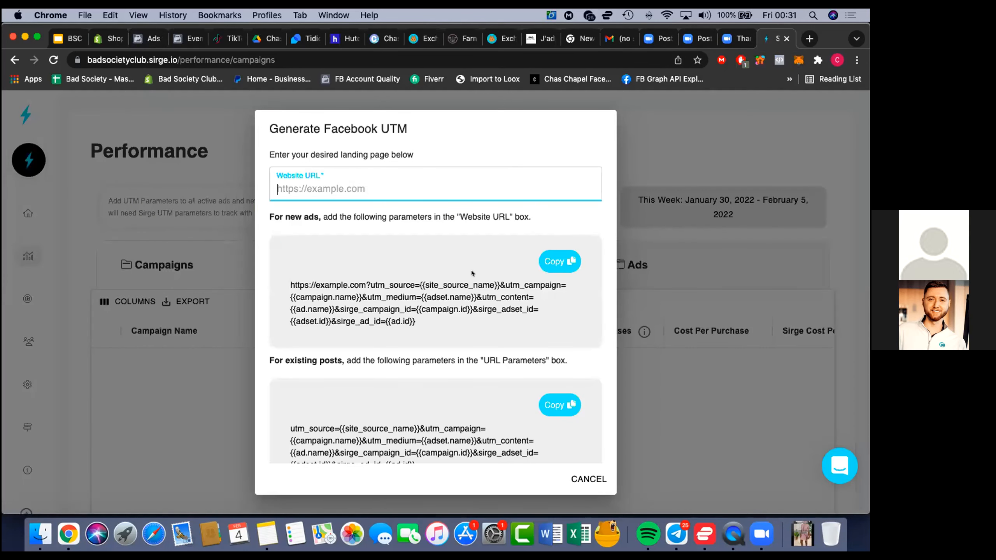
pyautogui.click(573, 478)
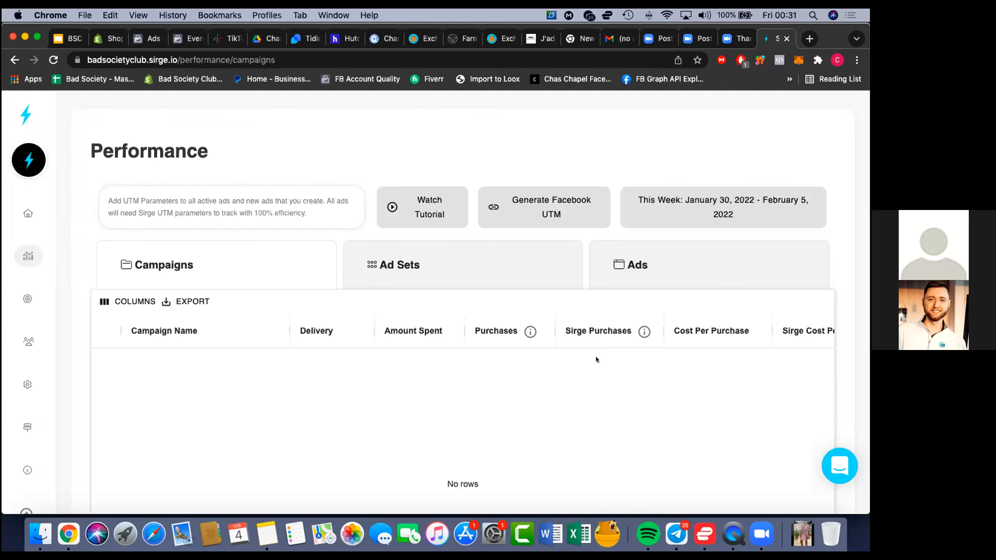
pyautogui.scroll(-1, 596, 360)
pyautogui.scroll(1, 596, 360)
pyautogui.scroll(-3, 596, 377)
pyautogui.scroll(2, 596, 377)
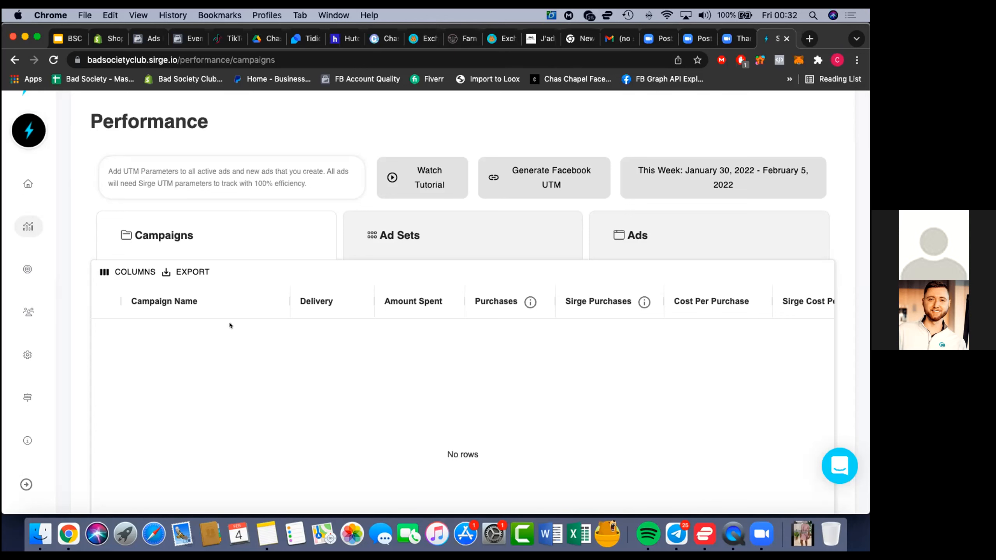
pyautogui.scroll(-4, 182, 386)
pyautogui.scroll(2, 247, 283)
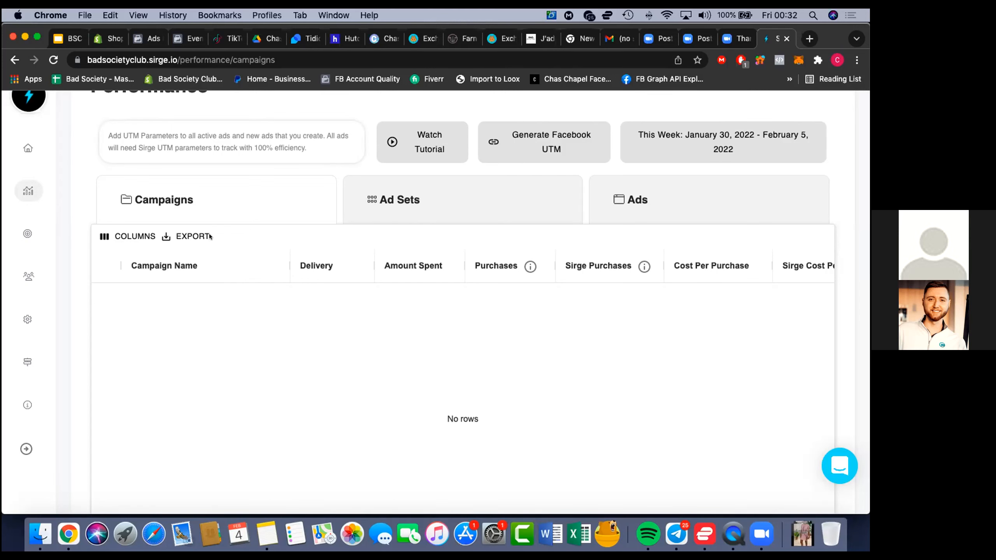
pyautogui.scroll(3, 103, 103)
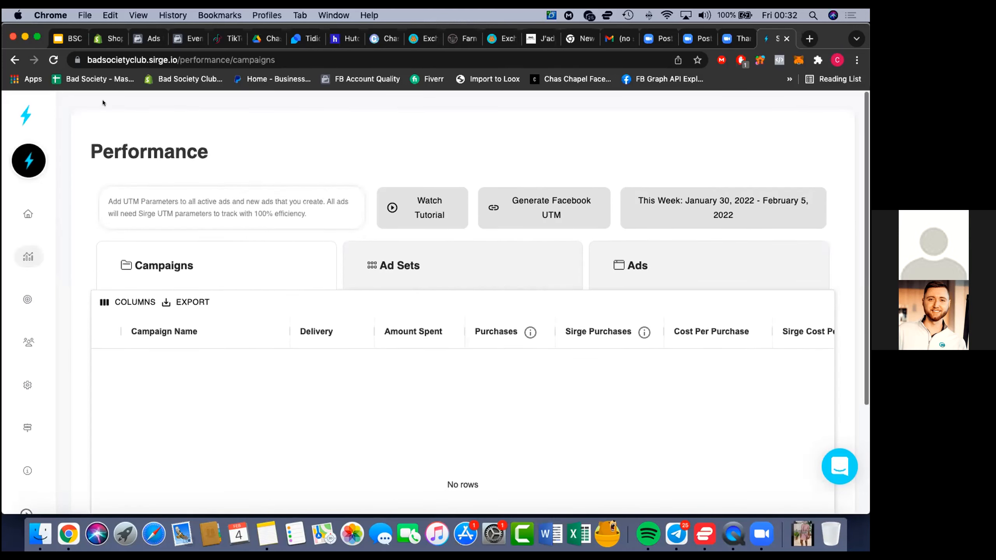
# Reload the Performance page and compare the Facebook and Sirge columns for each campaign, from purchases through to ROAS
pyautogui.click(52, 60)
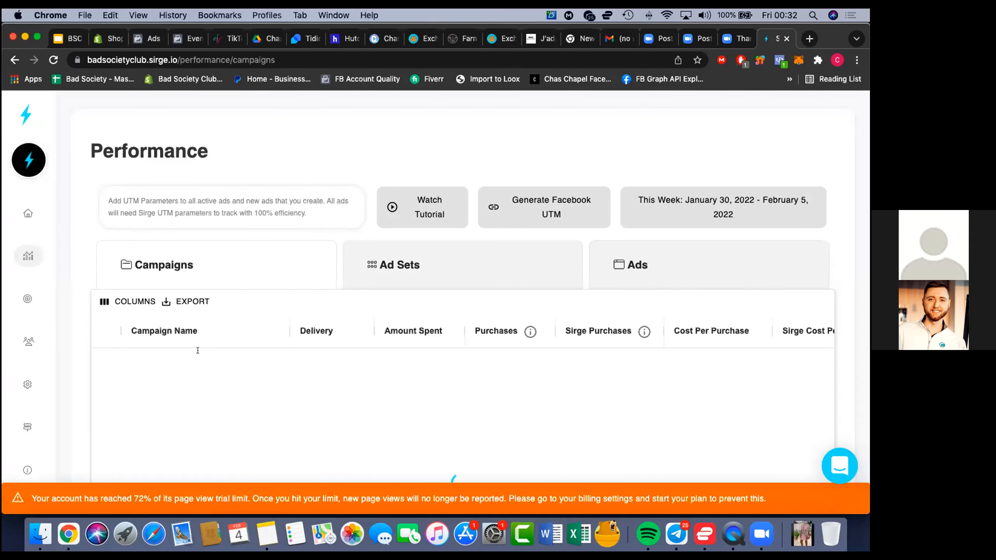
pyautogui.scroll(-2, 198, 351)
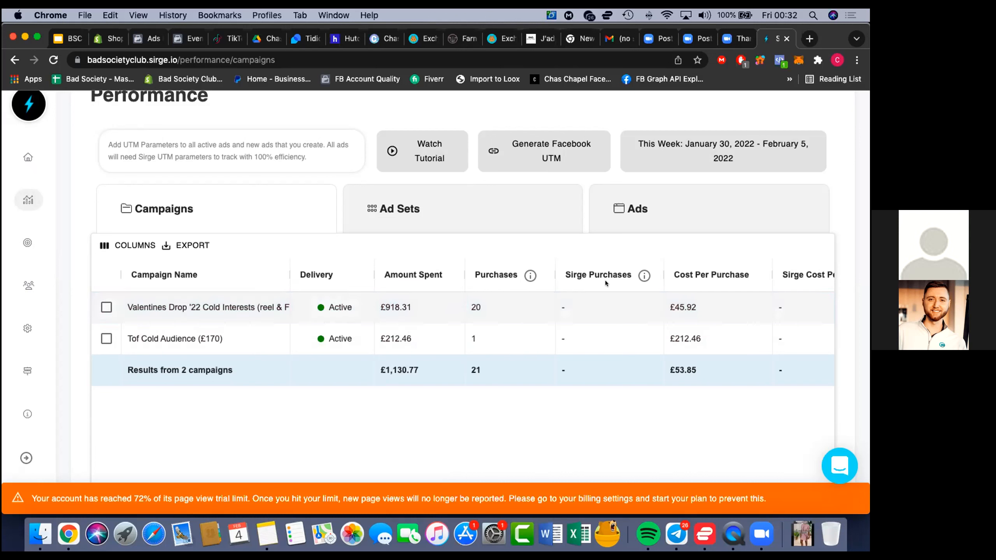
pyautogui.moveTo(635, 275)
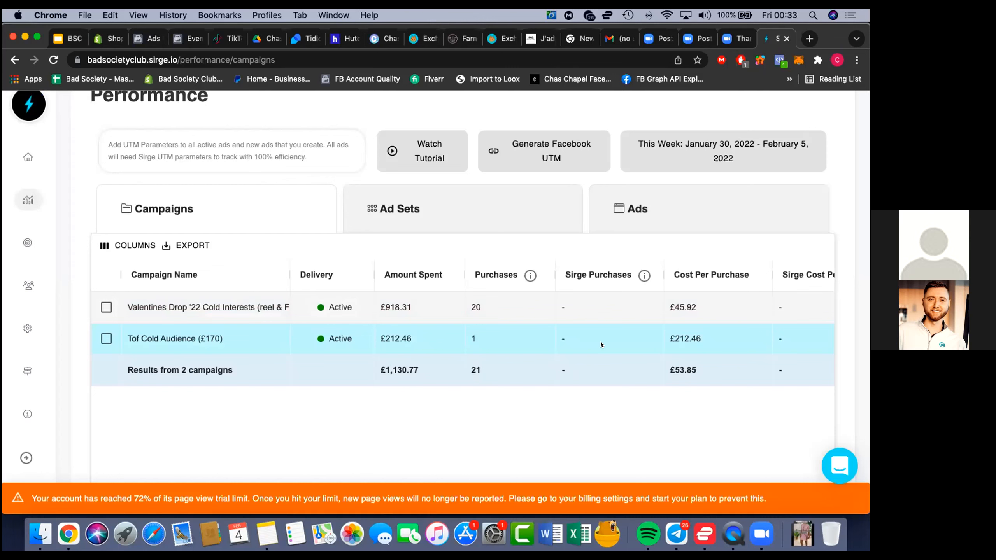
pyautogui.hscroll(5, 601, 341)
pyautogui.hscroll(5, 600, 342)
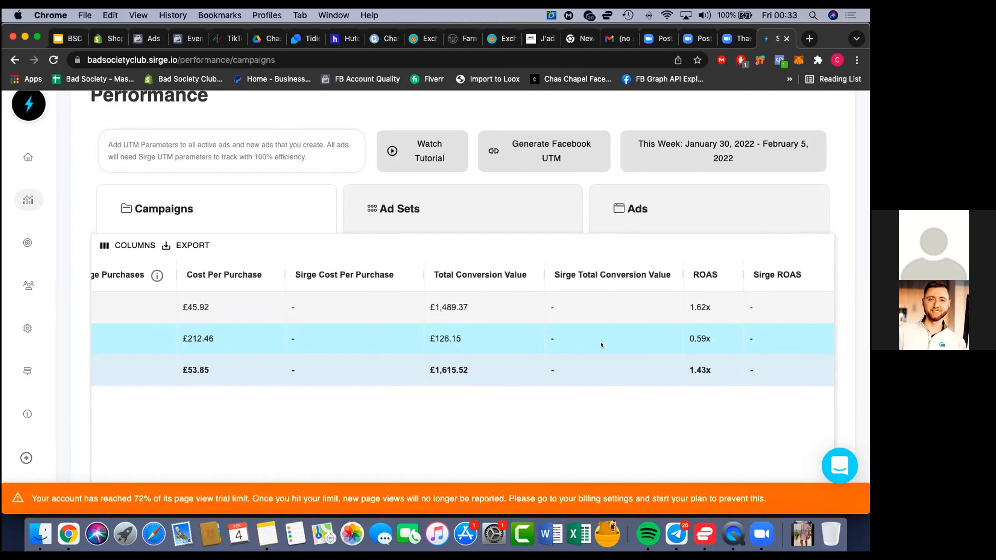
pyautogui.hscroll(-2, 600, 342)
pyautogui.hscroll(-2, 600, 341)
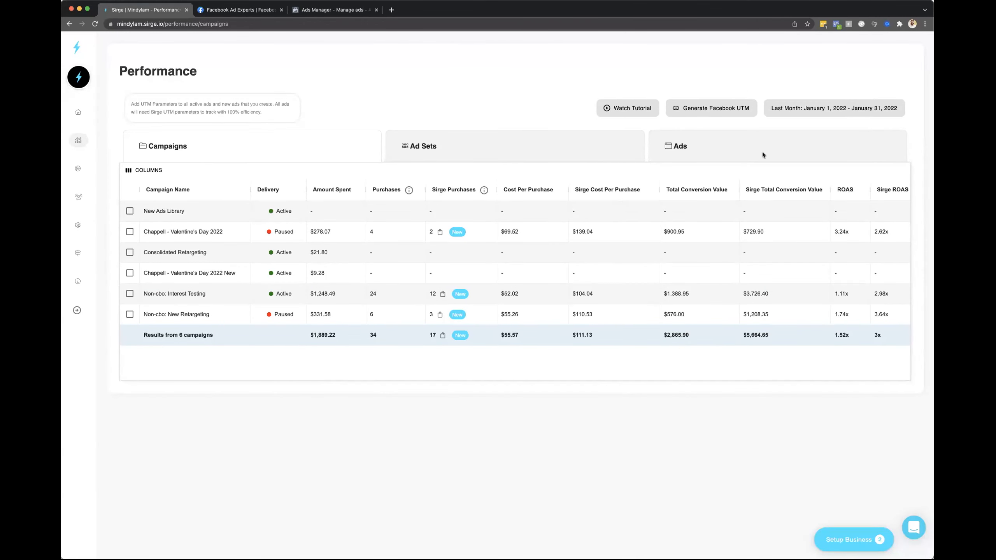
# Limit the campaign performance report to February 2, 2022
pyautogui.click(871, 108)
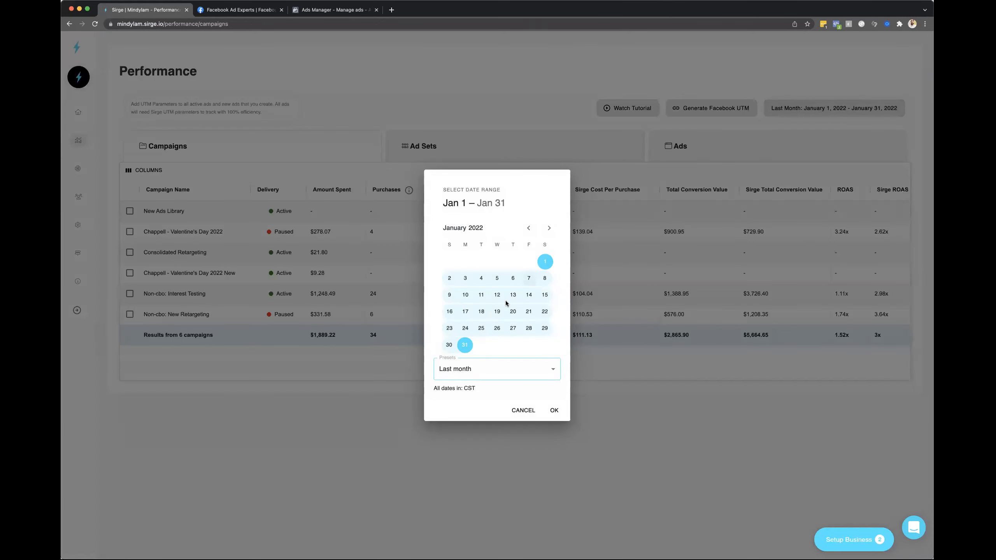
pyautogui.click(549, 228)
pyautogui.click(491, 265)
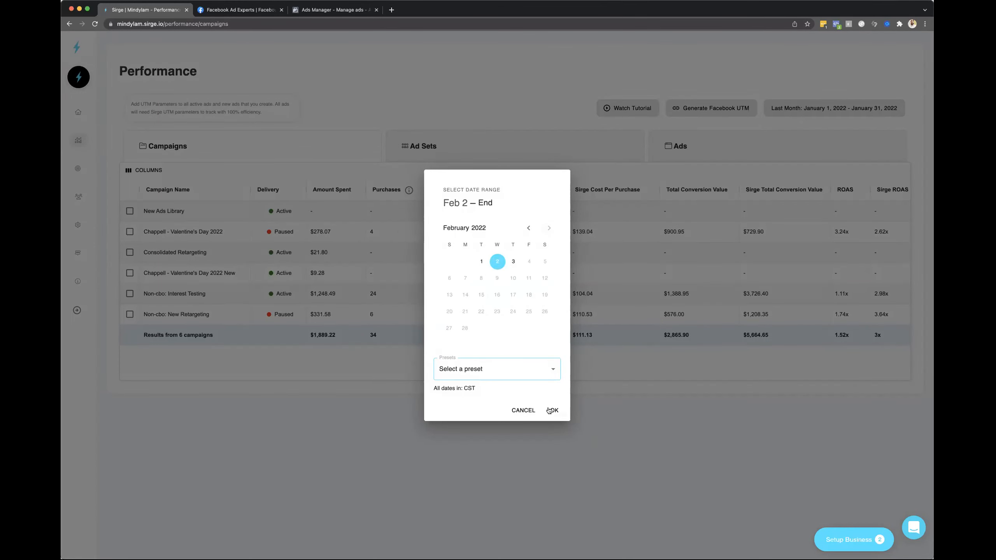
pyautogui.click(552, 409)
pyautogui.click(873, 110)
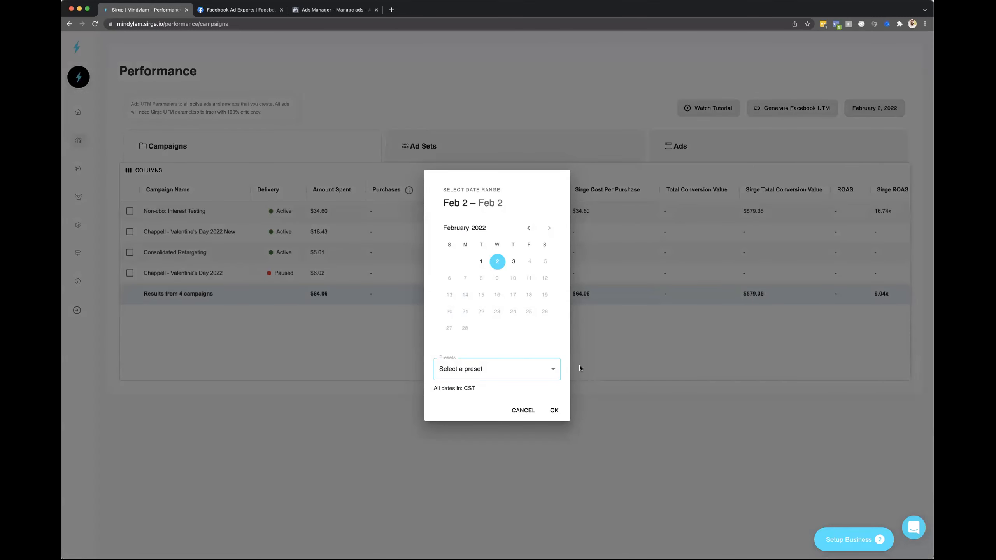
pyautogui.click(522, 410)
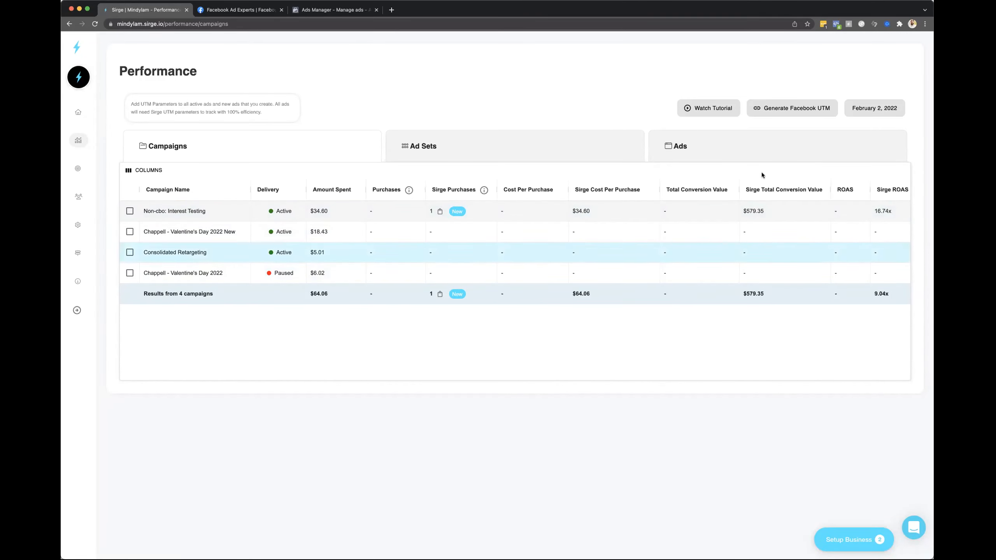
# Set the report date to February 3, 2022 and compare Facebook and Sirge purchases and ROAS for the new Valentine's Day campaign and totals
pyautogui.click(872, 108)
pyautogui.click(513, 261)
pyautogui.click(552, 410)
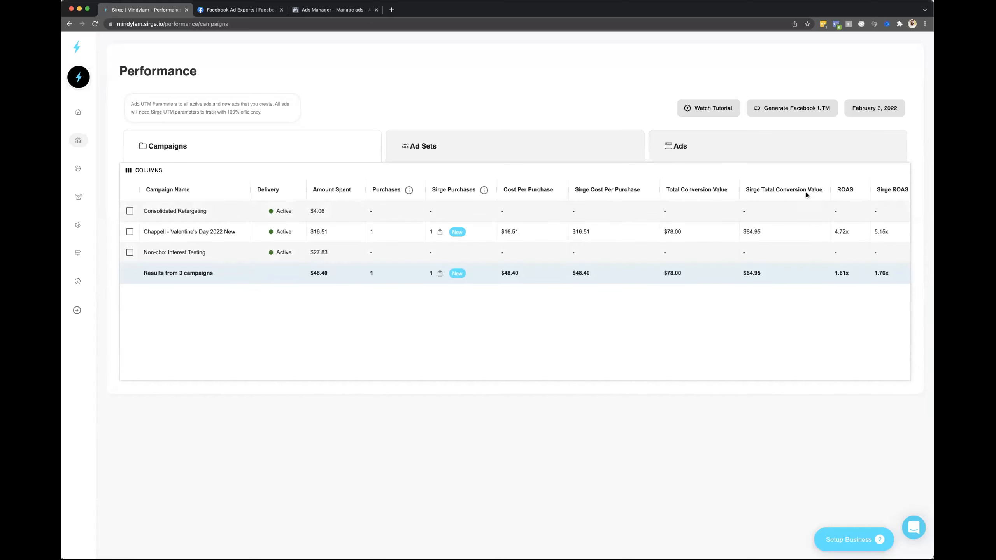
pyautogui.moveTo(367, 233); pyautogui.dragTo(480, 232)
pyautogui.moveTo(898, 241); pyautogui.dragTo(850, 243)
pyautogui.moveTo(897, 275); pyautogui.dragTo(834, 275)
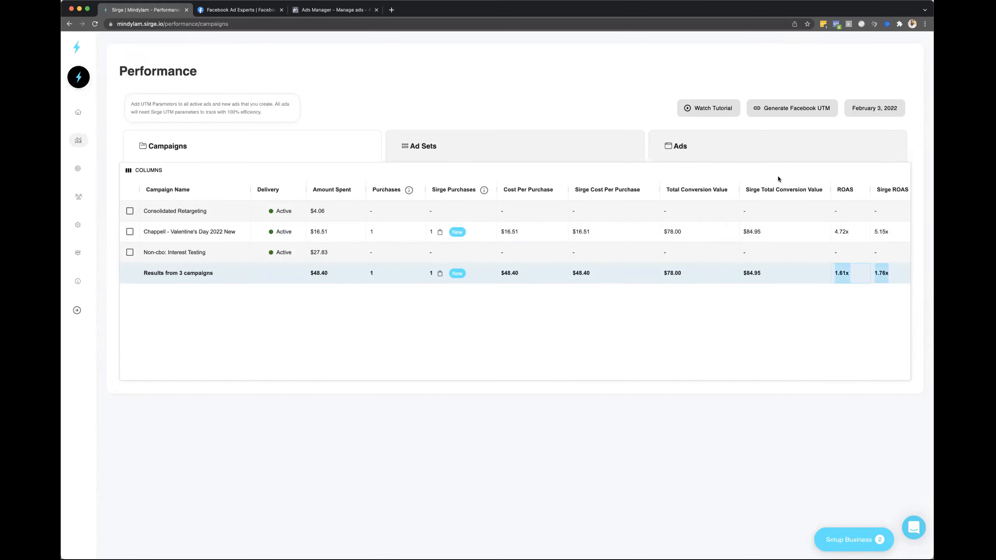
# Set the campaign performance report's date range to January 16 – January 23, 2022
pyautogui.click(872, 115)
pyautogui.click(528, 229)
pyautogui.click(449, 311)
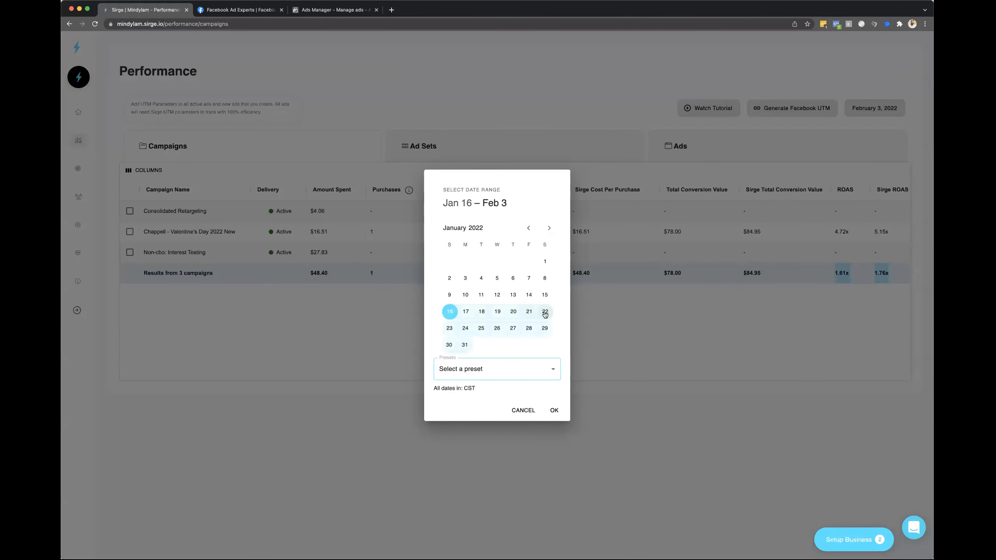
pyautogui.click(449, 327)
pyautogui.click(553, 410)
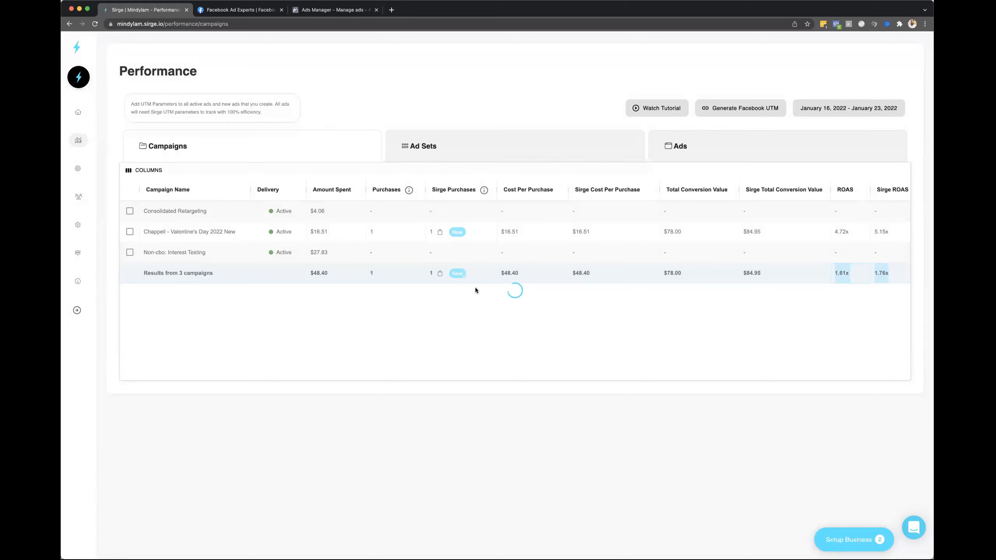